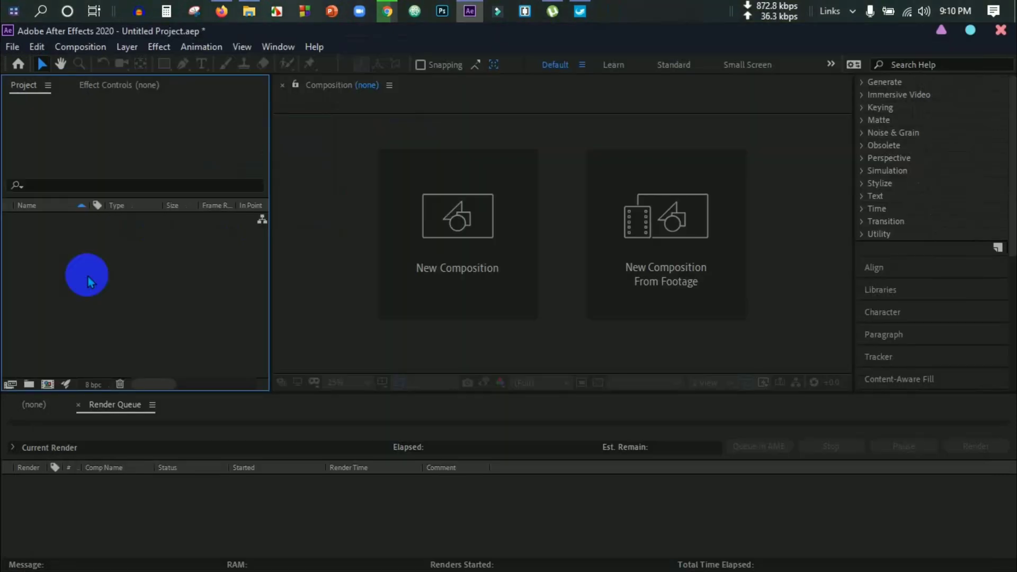
Drag VID20200619173125.mp4 from the Desktop in File Explorer into the Project panel.
mouse_move(253, 25)
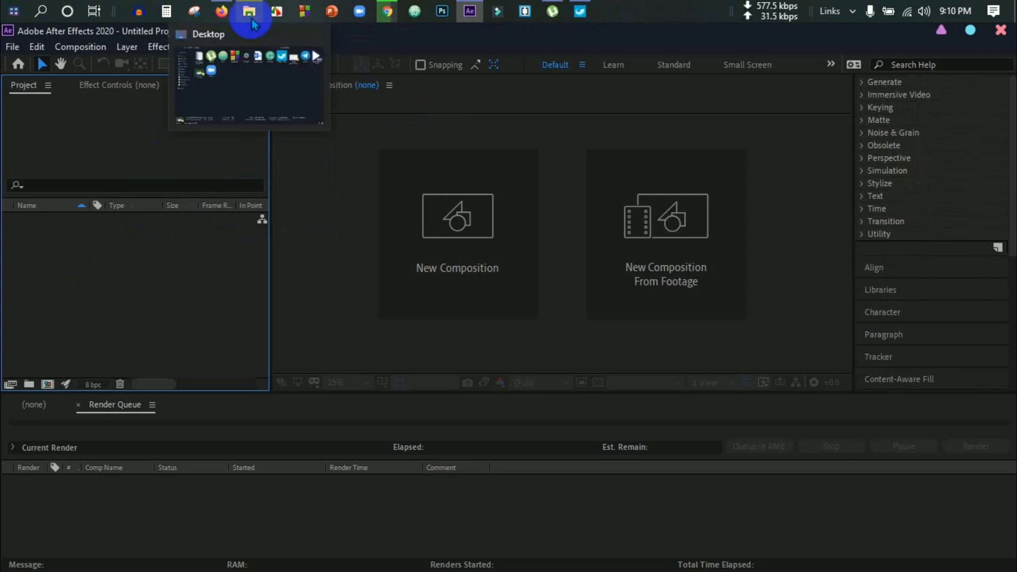
click(253, 25)
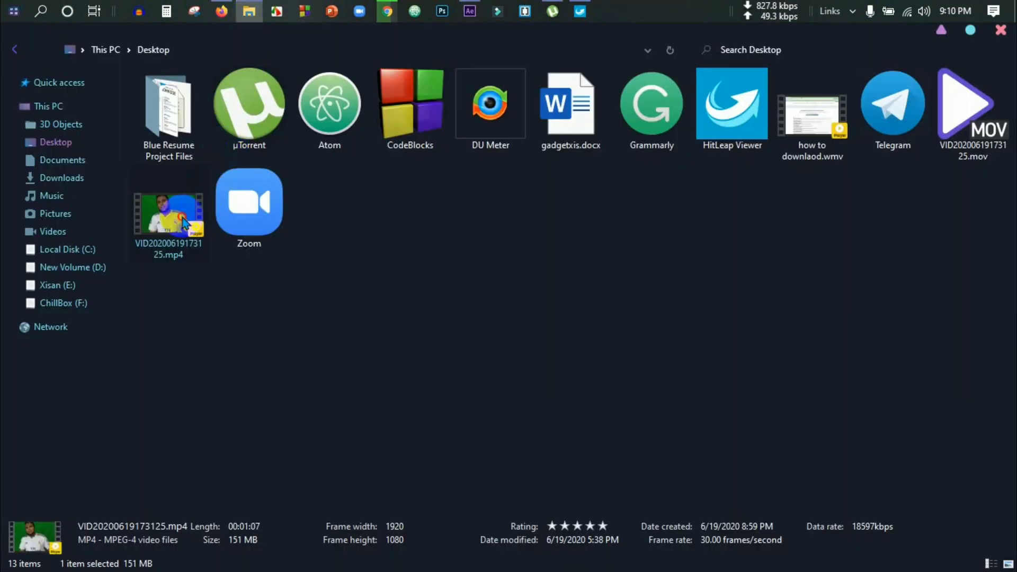
mouse_move(169, 215)
mouse_down()
mouse_move(514, 98)
mouse_move(143, 279)
mouse_up()
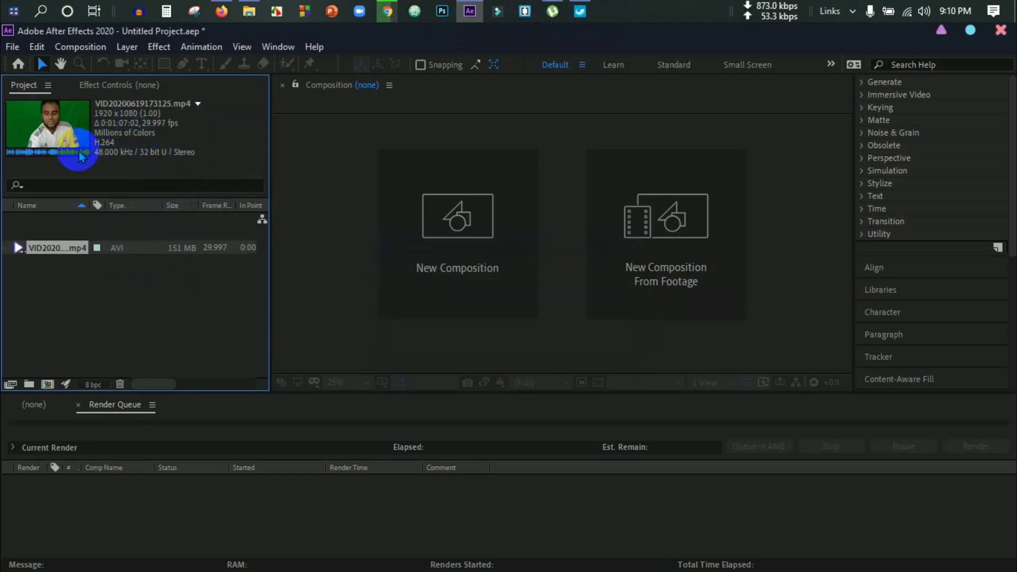
right_click(63, 249)
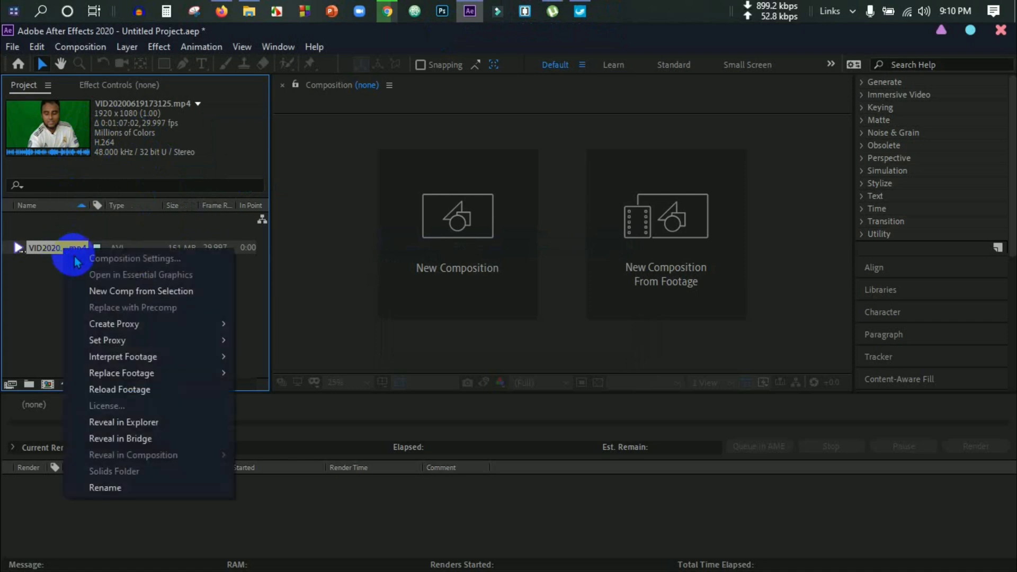
click(134, 293)
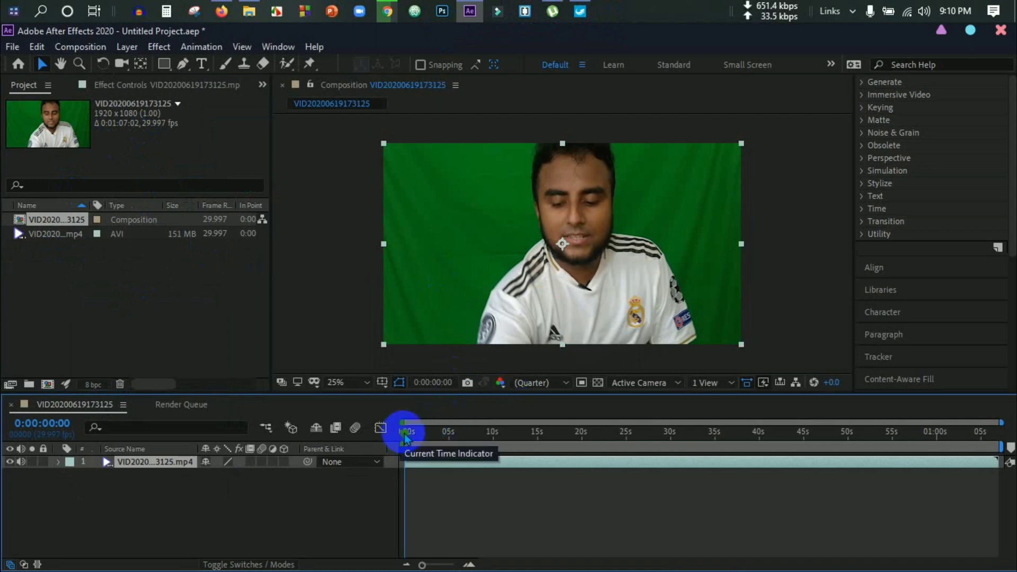
mouse_move(404, 431)
mouse_down()
mouse_move(739, 432)
mouse_move(881, 407)
mouse_move(871, 408)
mouse_up()
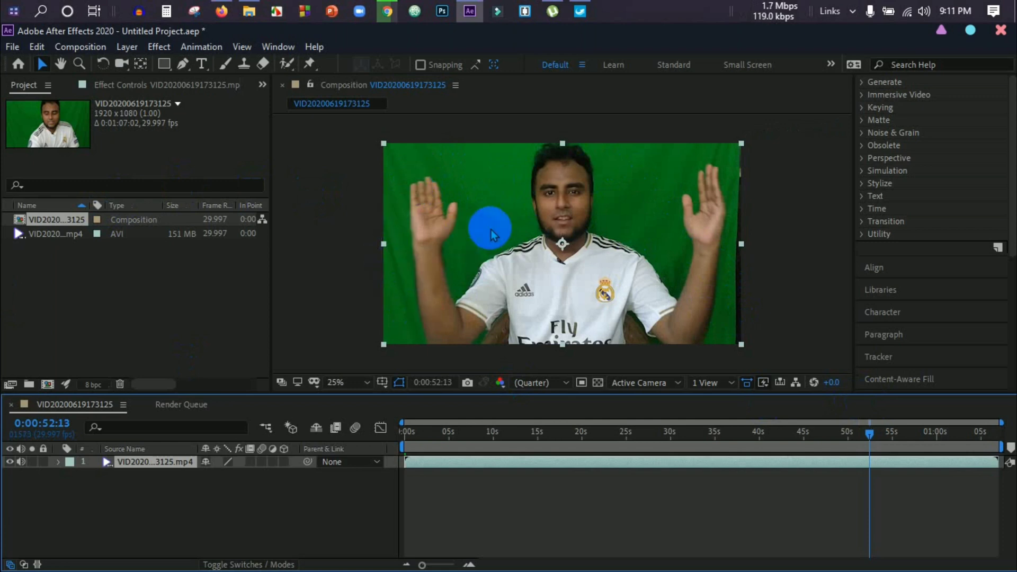
click(665, 283)
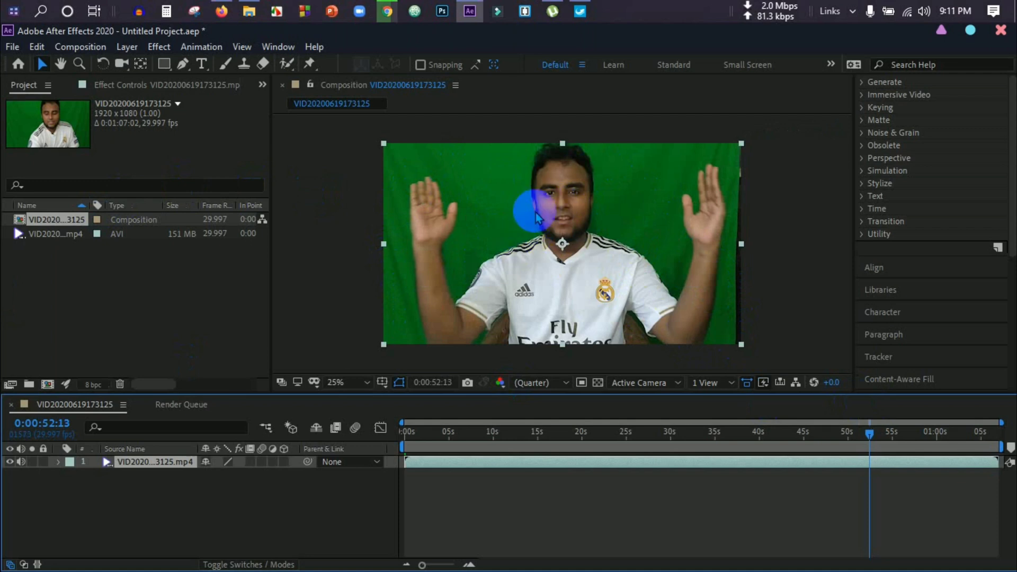
click(544, 231)
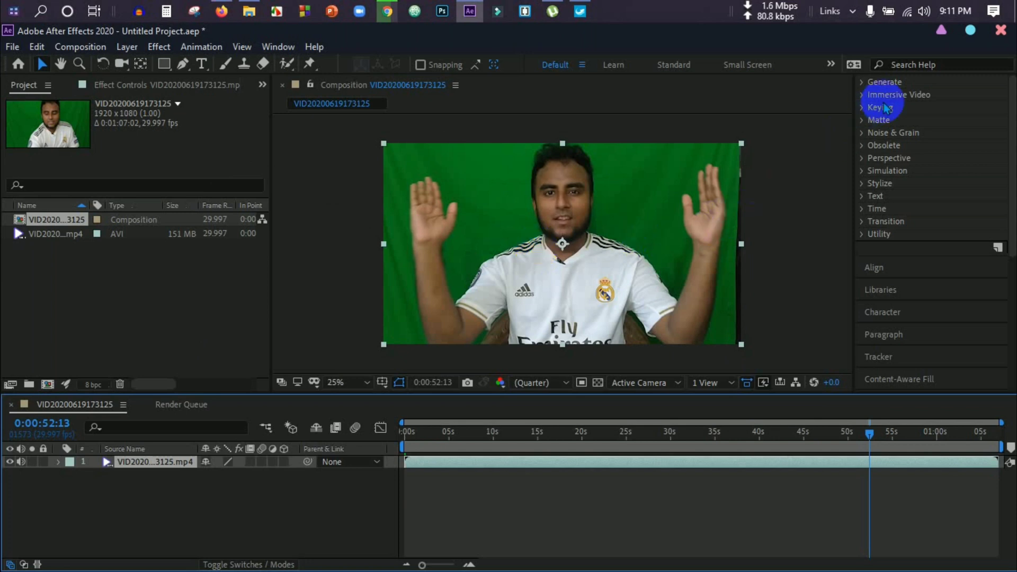
Hide and re-show the Effects & Presets panel from the Window menu.
scroll(912, 185, up, 5)
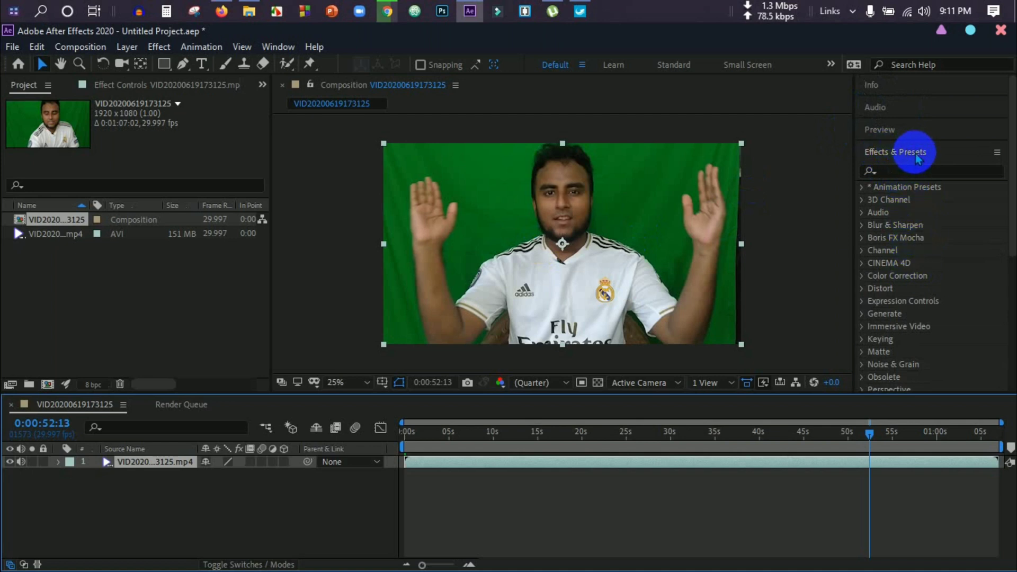
click(998, 153)
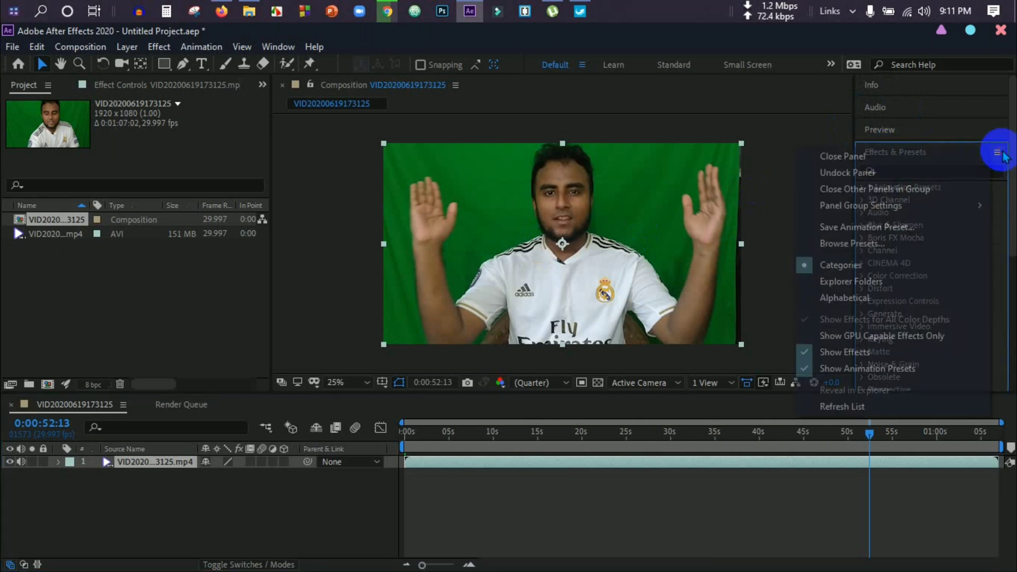
click(811, 132)
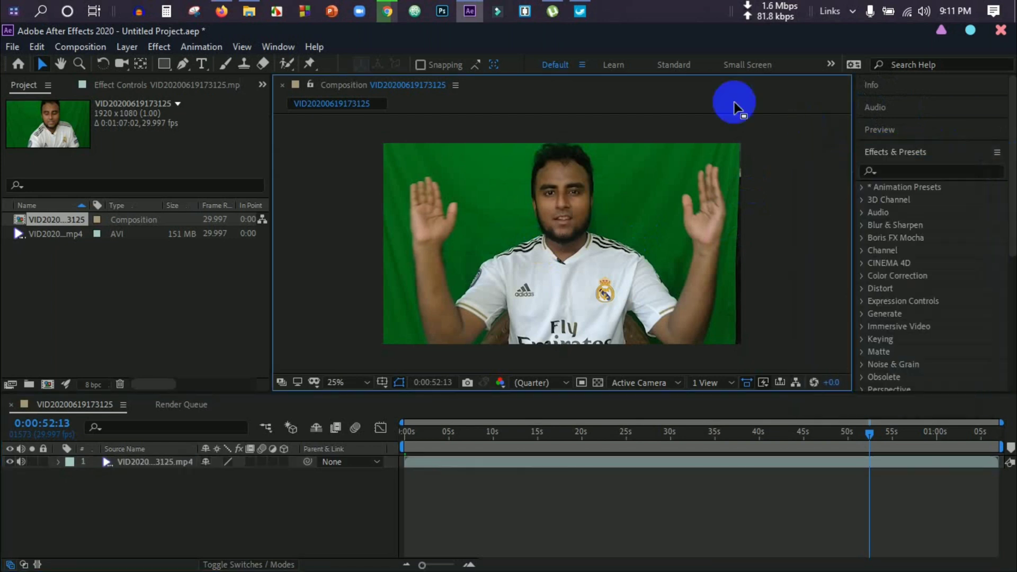
click(278, 47)
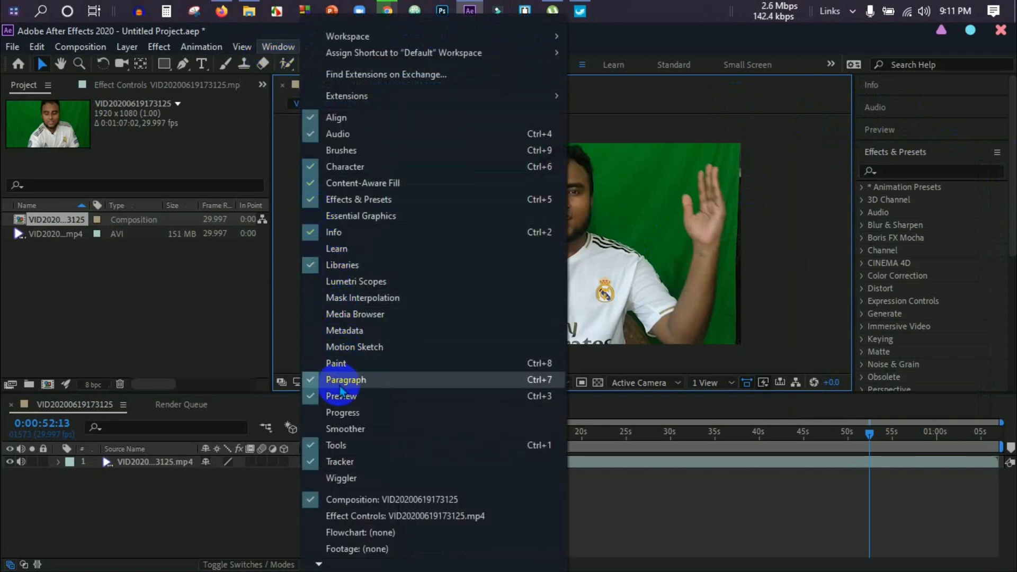
click(375, 204)
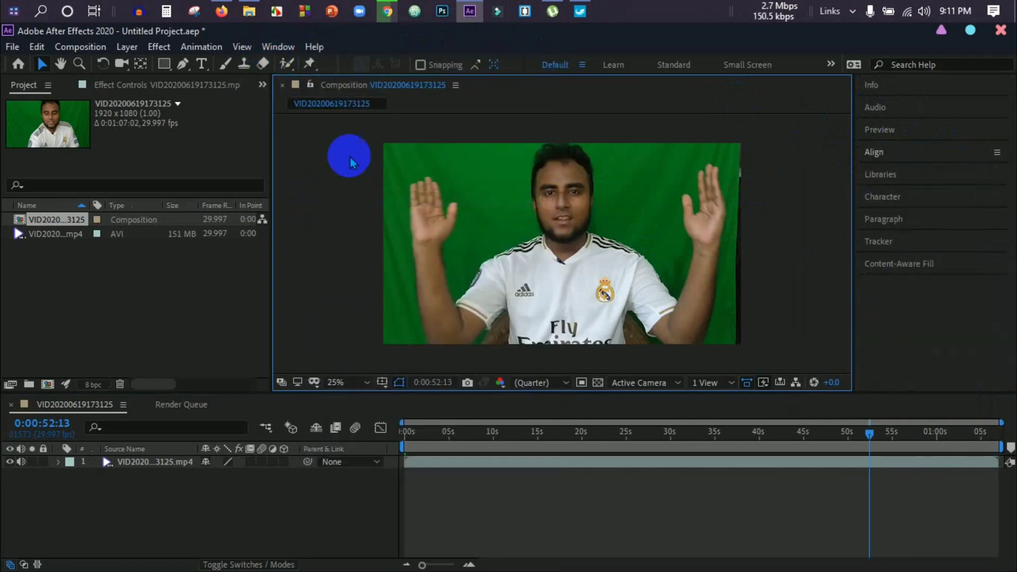
click(278, 47)
click(340, 200)
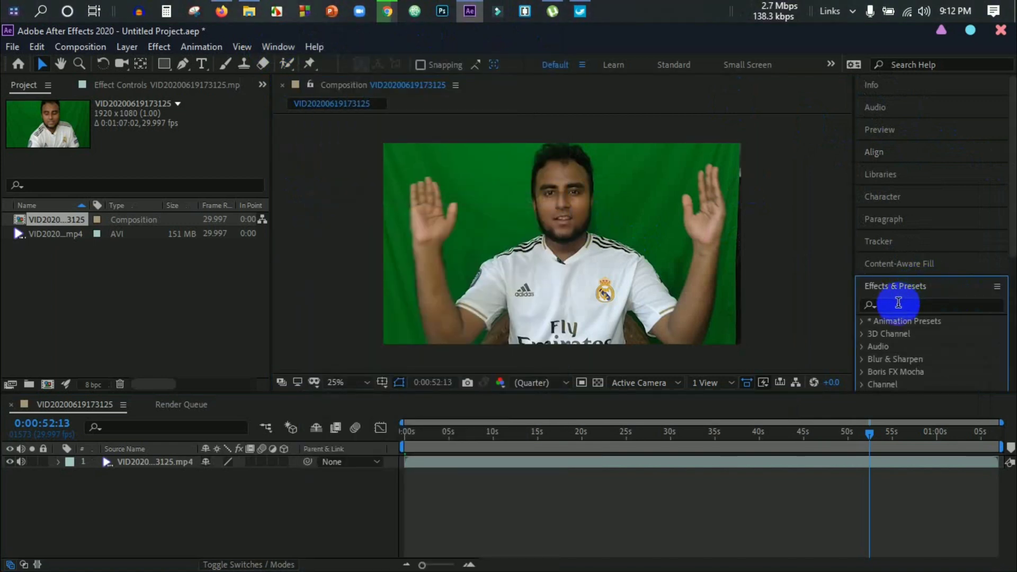
Search Effects & Presets for "key" to list Keylight (1.2) and Key Cleaner.
click(899, 304)
text(key)
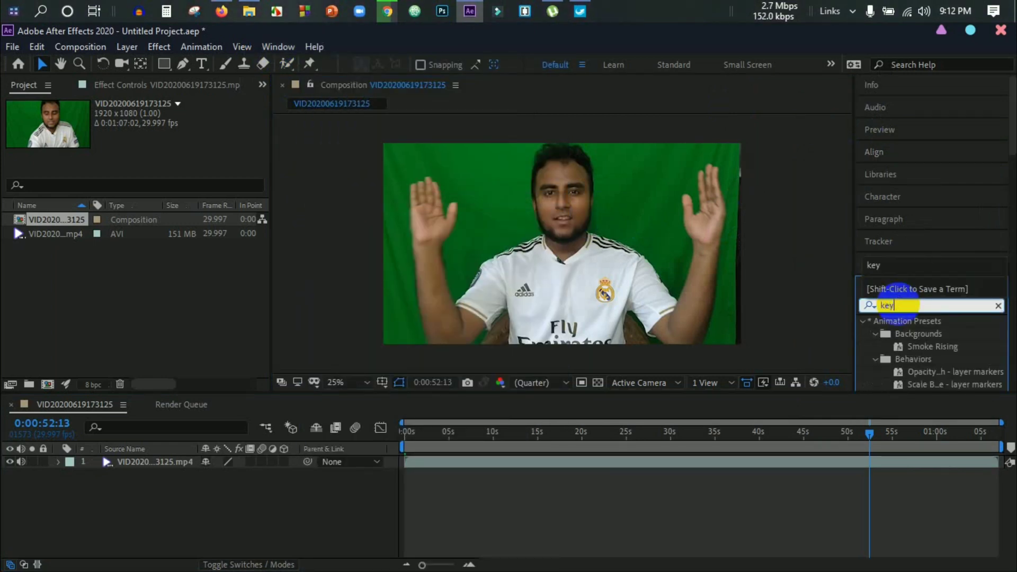
key(Return)
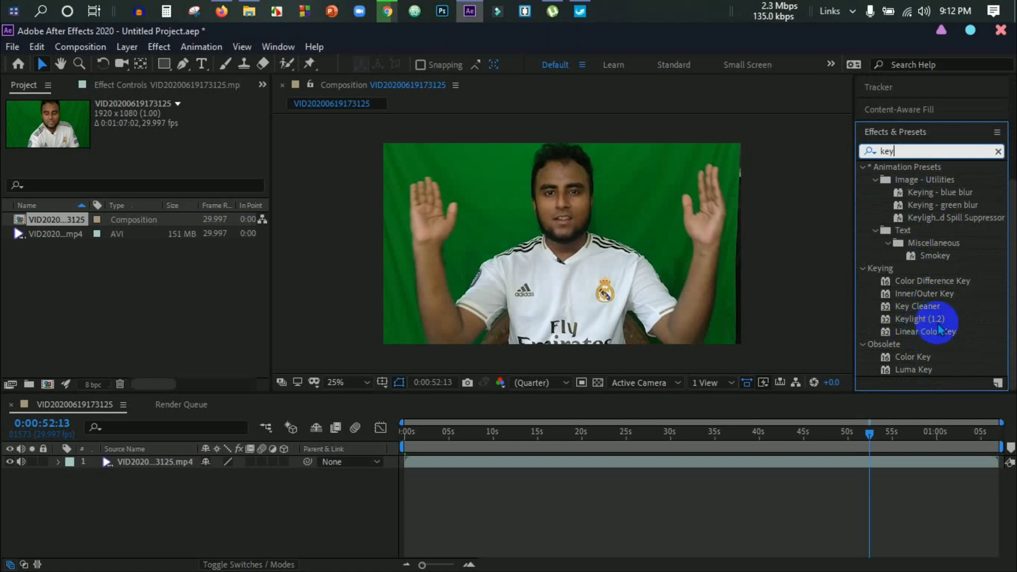
scroll(940, 330, up, 1)
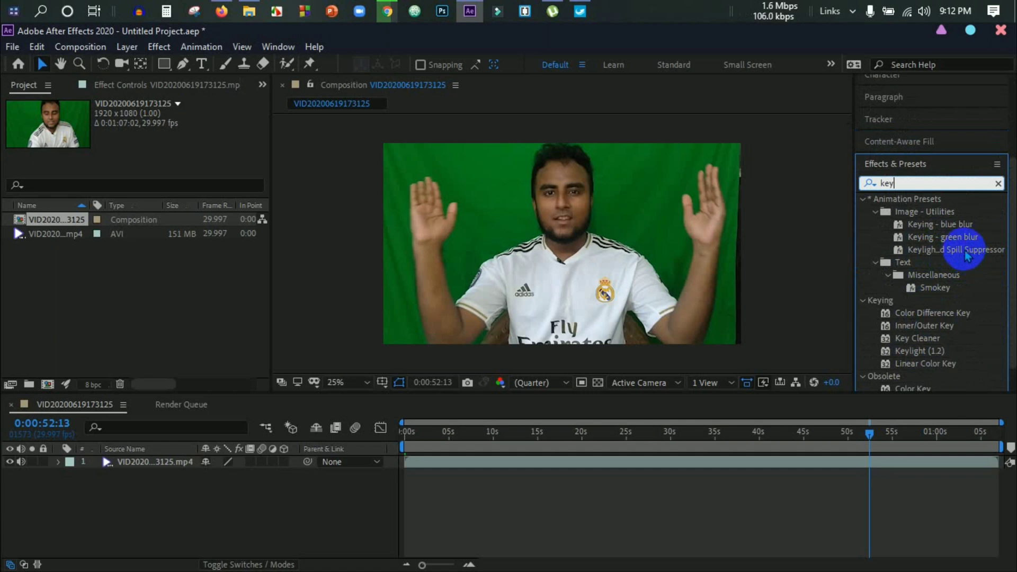
Apply the Keylight + Spill Suppressor preset to the clip layer and arm the Screen Colour eyedropper.
drag(967, 257, 152, 483)
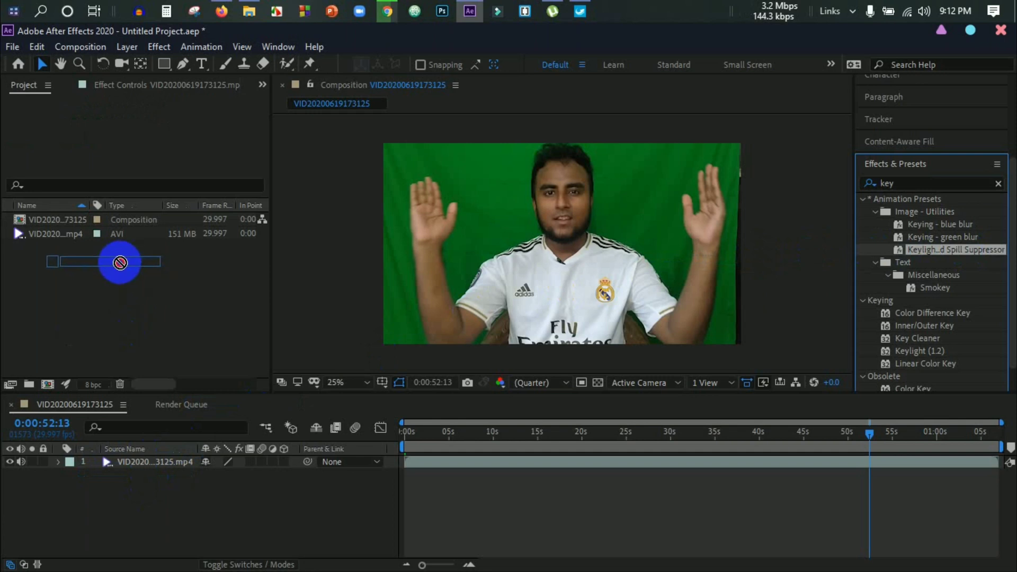
mouse_move(151, 483)
mouse_down()
mouse_move(568, 469)
mouse_move(911, 489)
mouse_move(880, 469)
mouse_up()
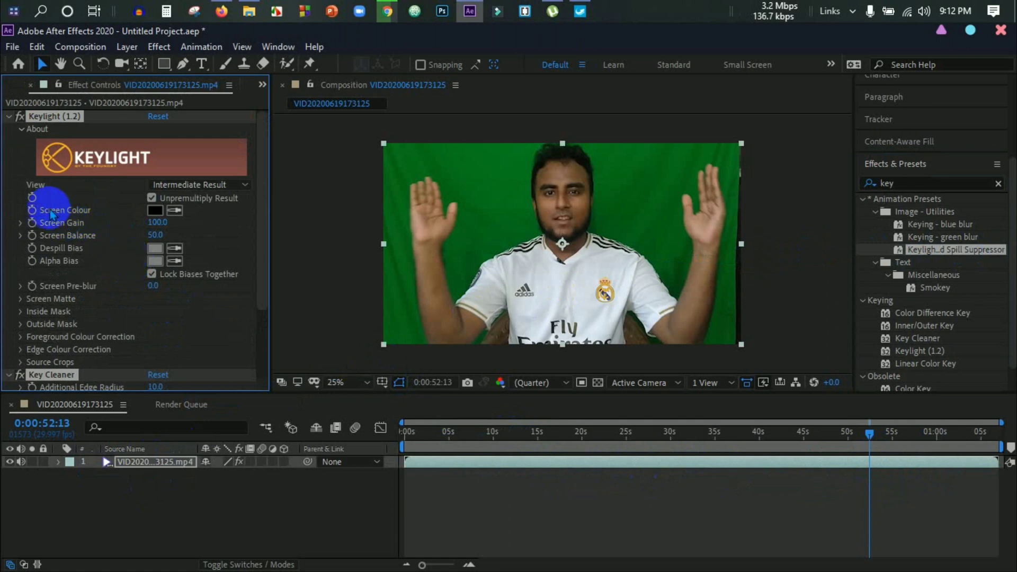
click(155, 212)
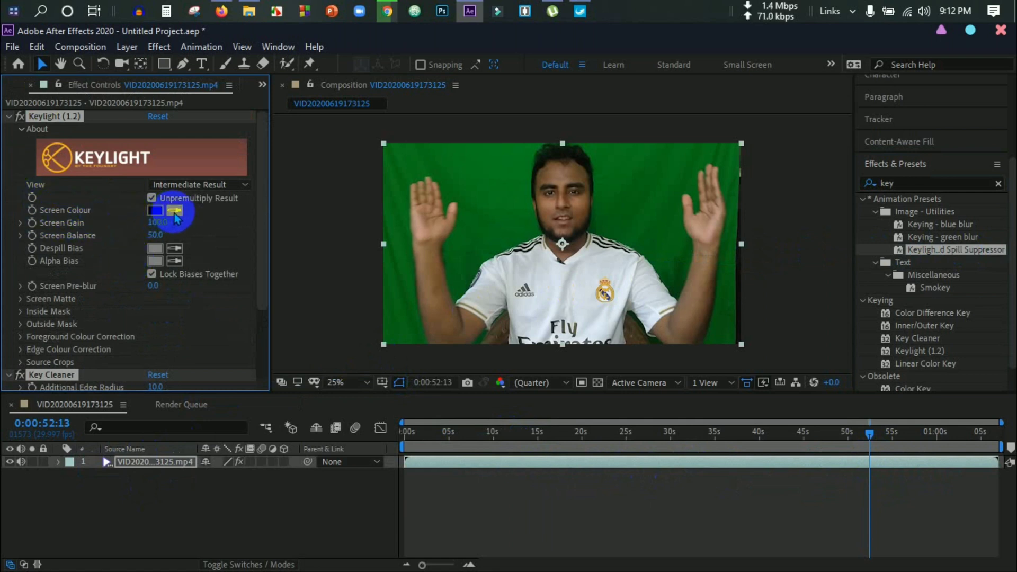
click(176, 211)
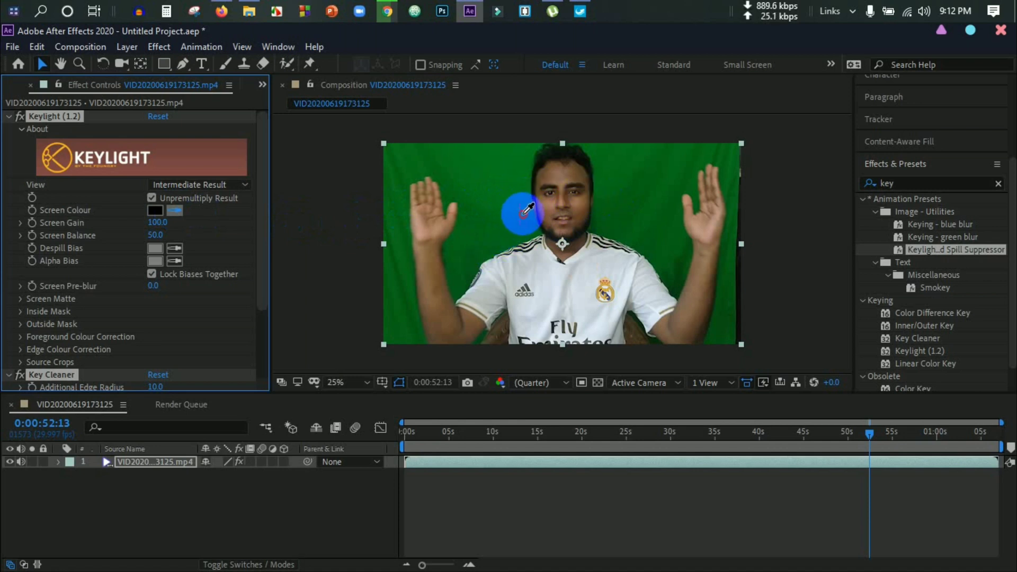
Sample the green backdrop as Keylight's Screen Colour so the background keys to black.
click(523, 214)
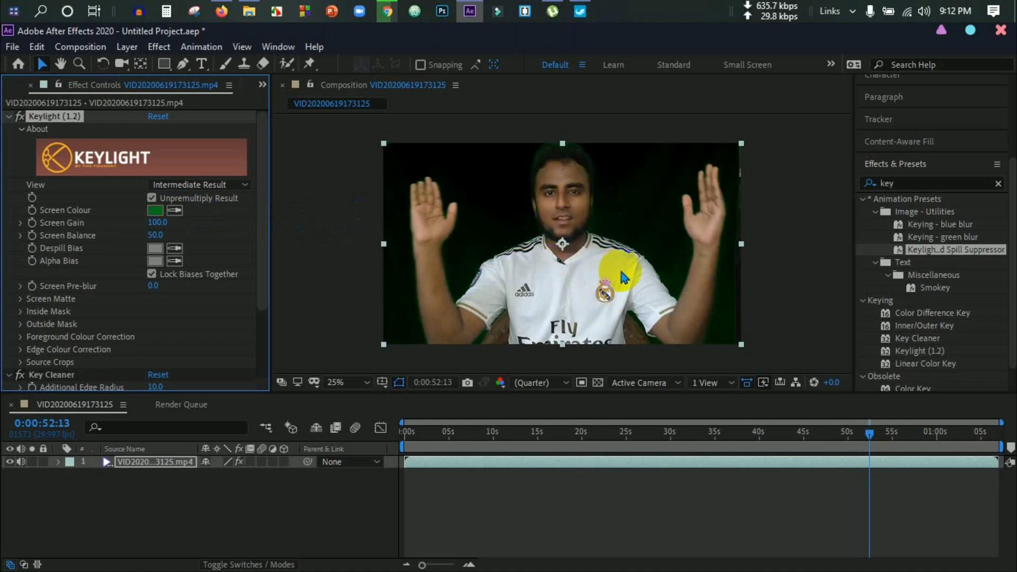
click(446, 291)
click(590, 192)
click(512, 334)
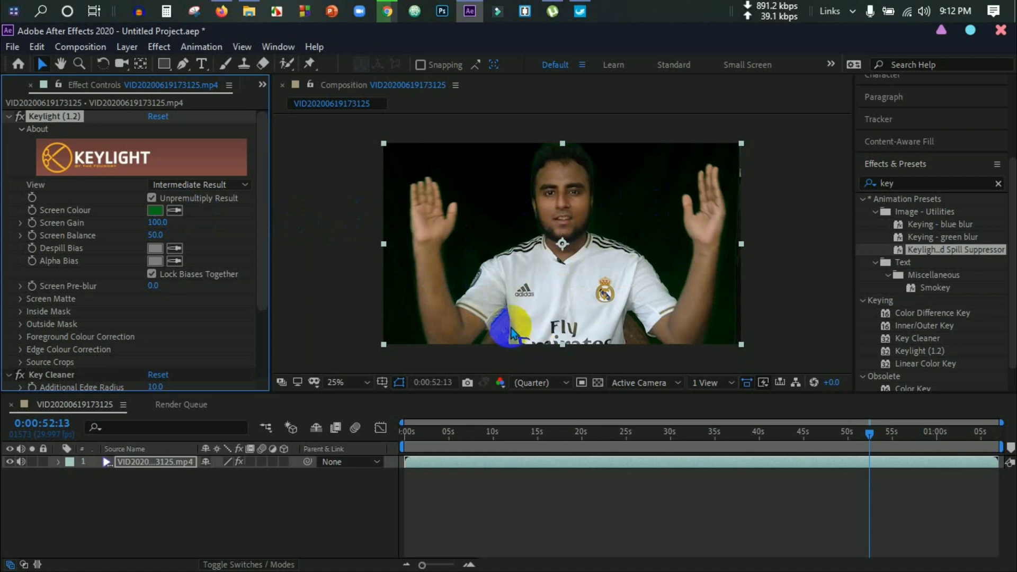
click(519, 257)
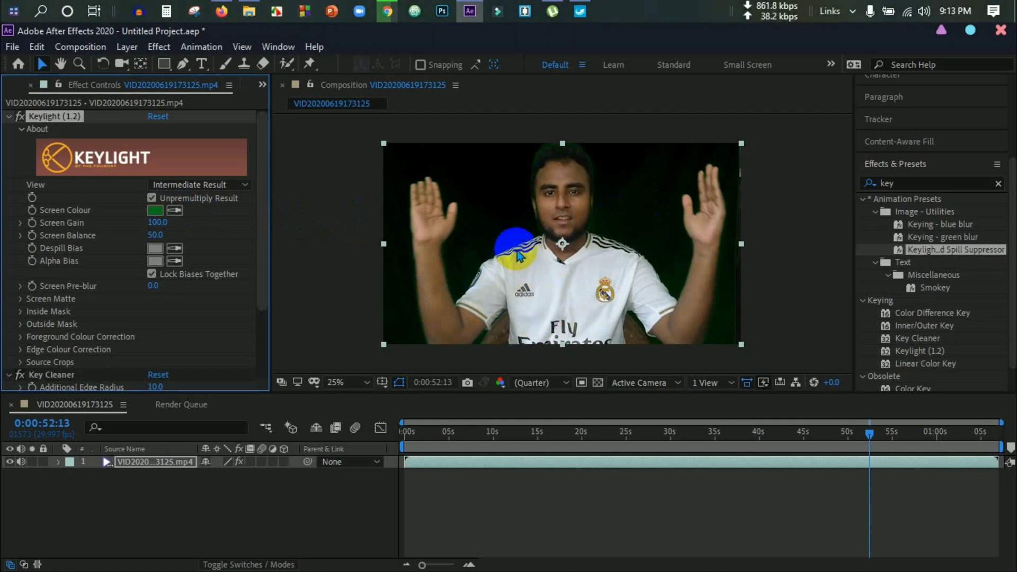
click(545, 228)
click(549, 164)
click(500, 234)
click(451, 294)
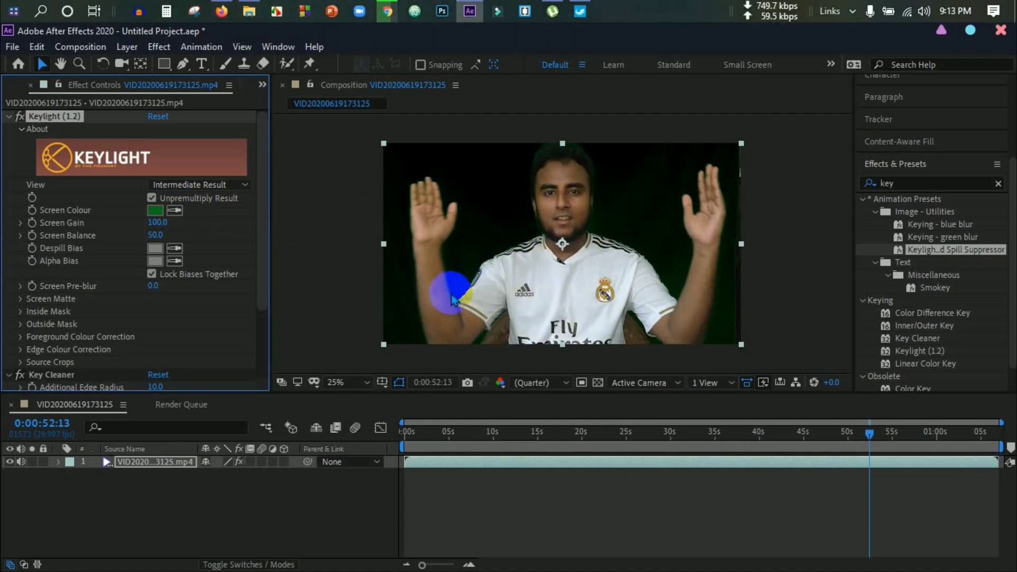
click(450, 254)
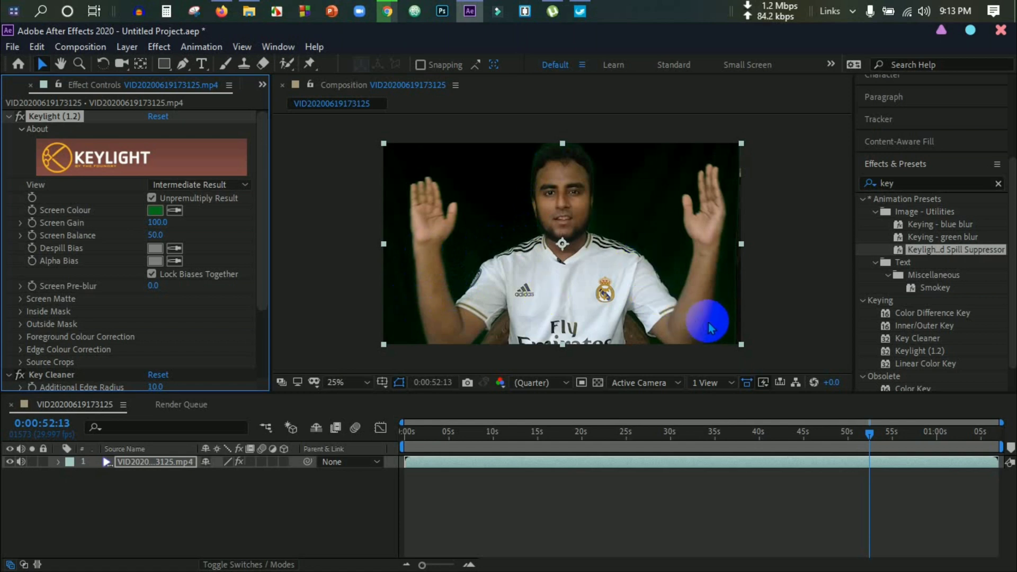
click(607, 255)
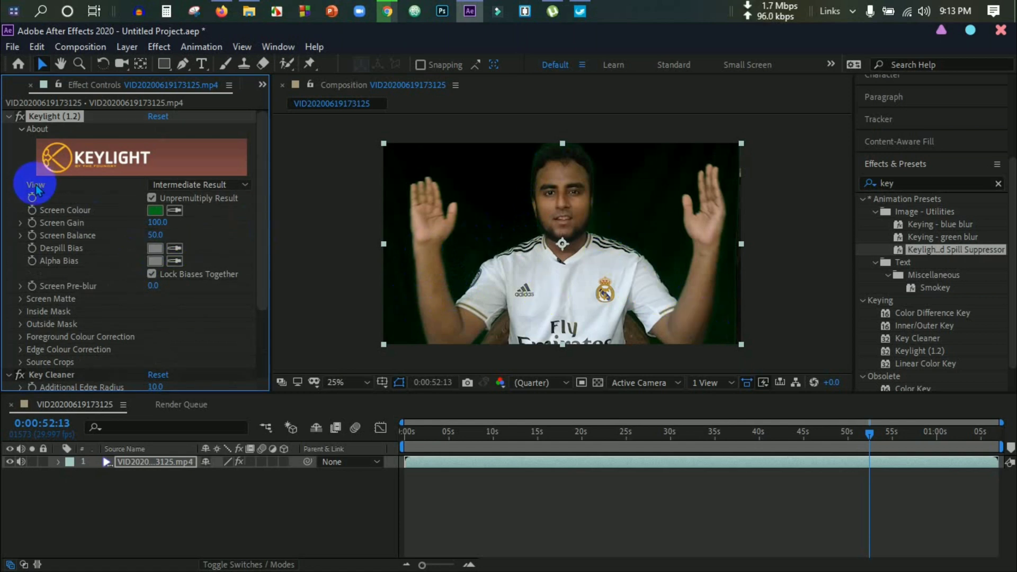
Switch Keylight's View to Screen Matte to show the black-and-white matte.
click(203, 185)
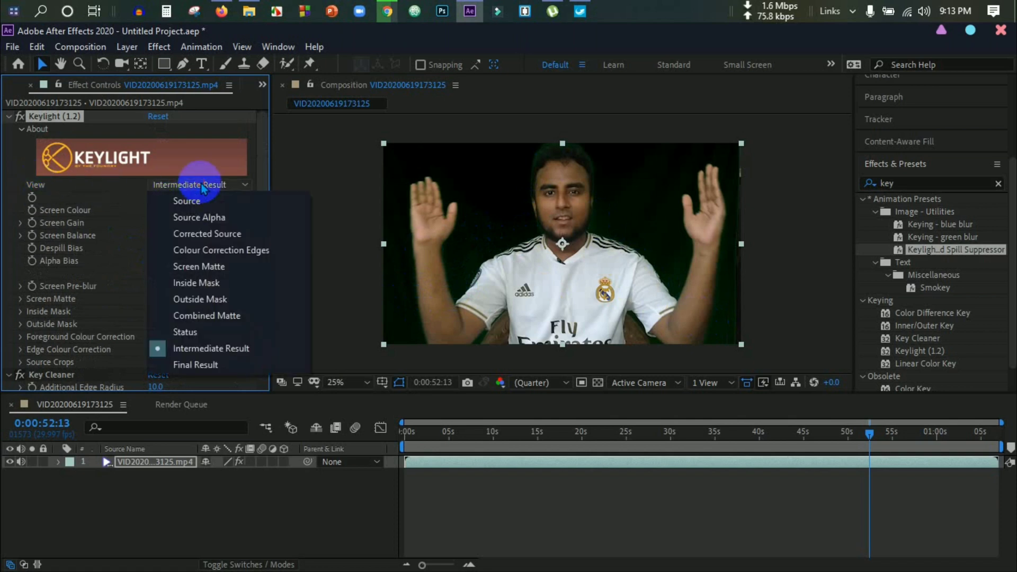
click(209, 267)
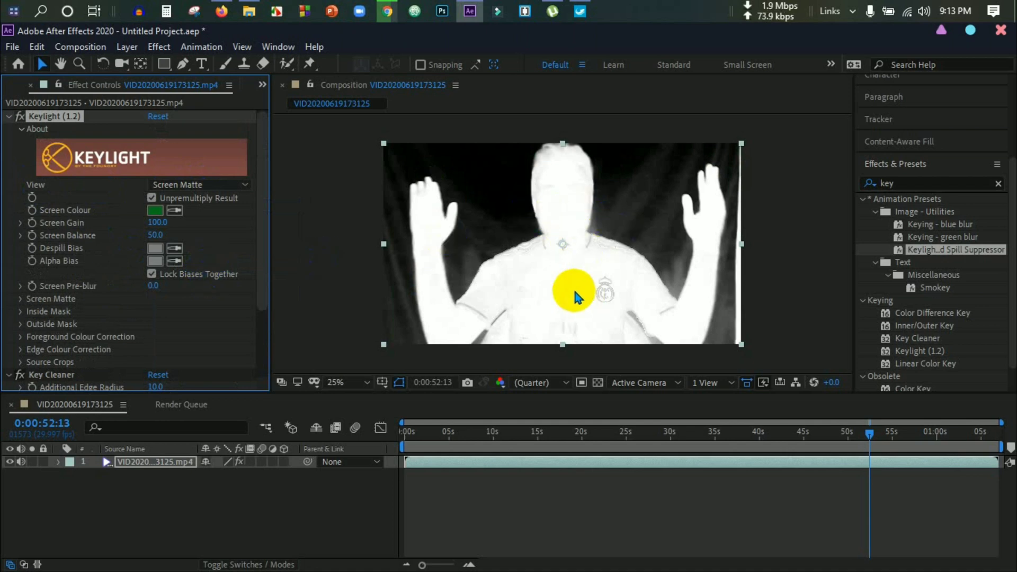
click(639, 217)
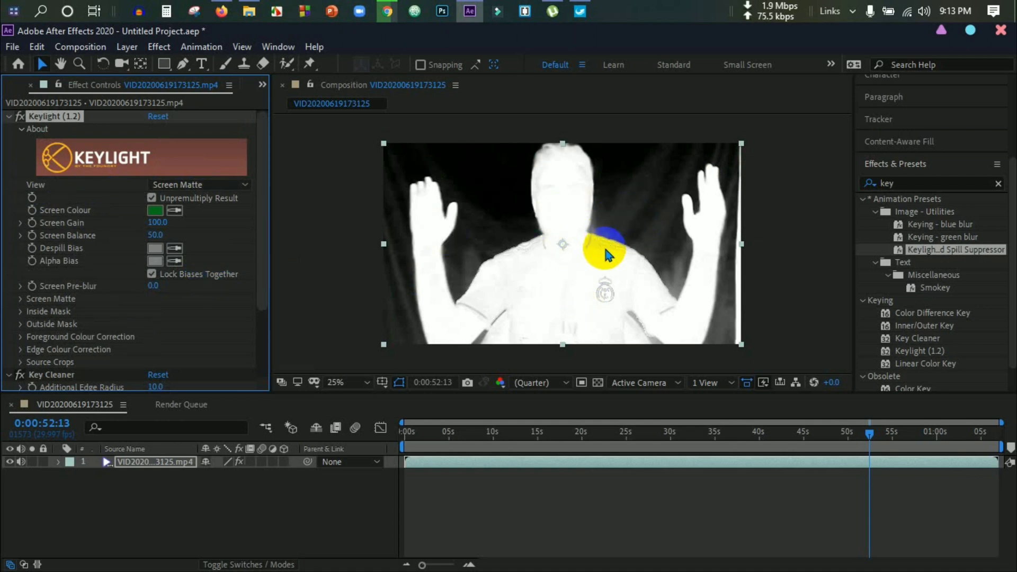
click(645, 192)
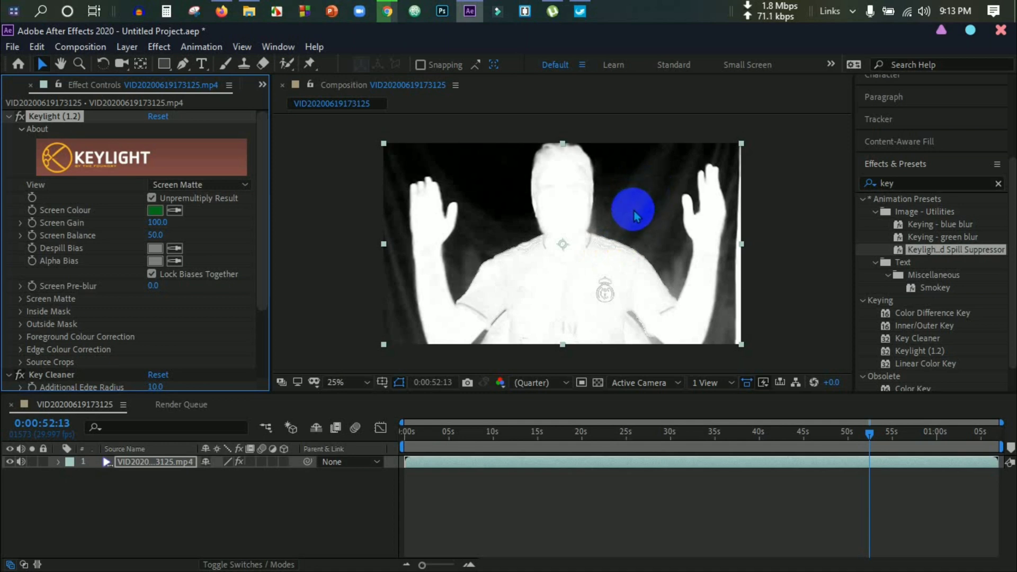
scroll(146, 315, down, 3)
scroll(149, 320, down, 1)
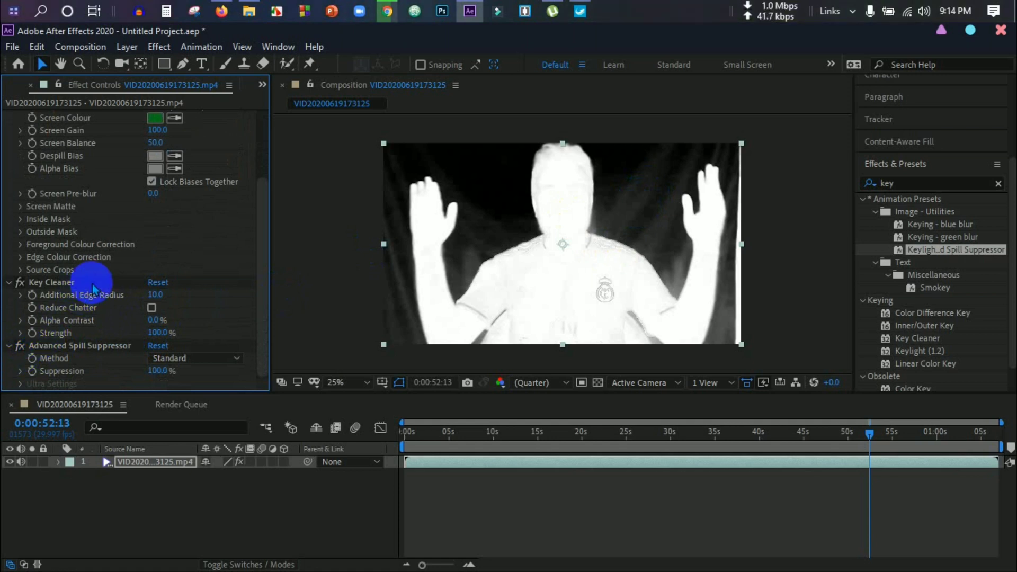
click(554, 216)
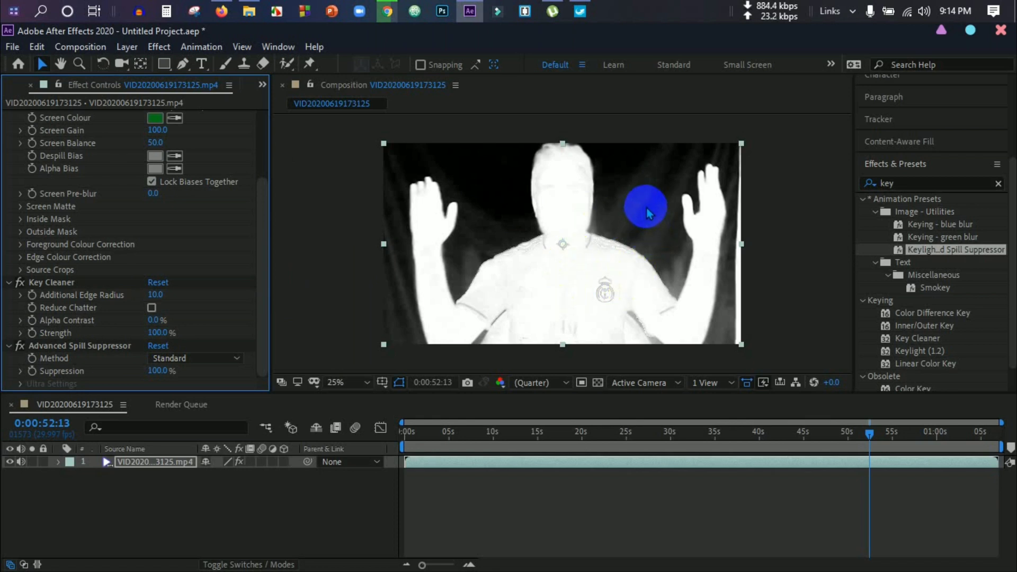
scroll(85, 330, up, 1)
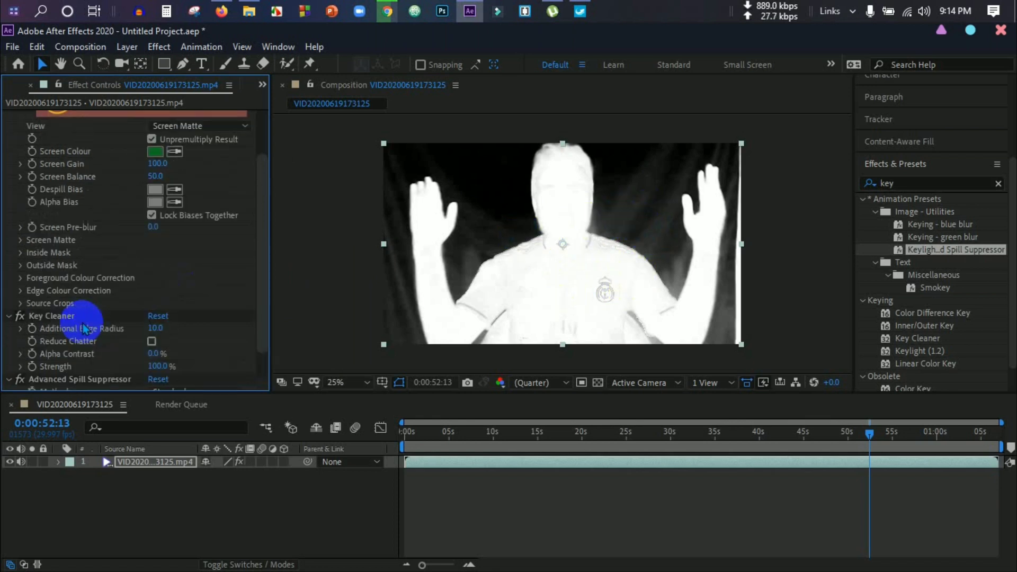
scroll(85, 330, up, 2)
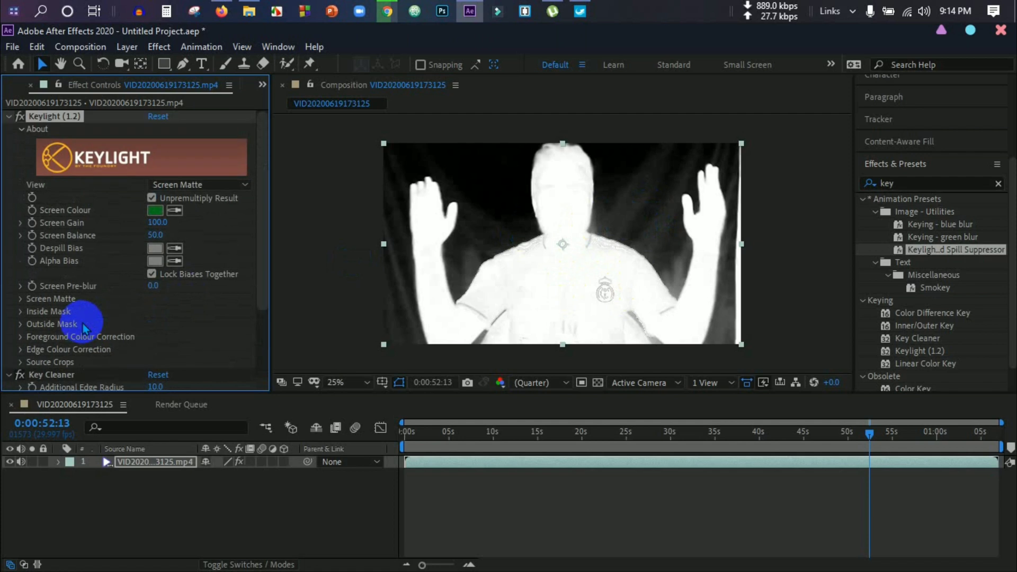
Under Screen Matte, set Clip Black to 55 and lower Clip White to 69.
click(20, 300)
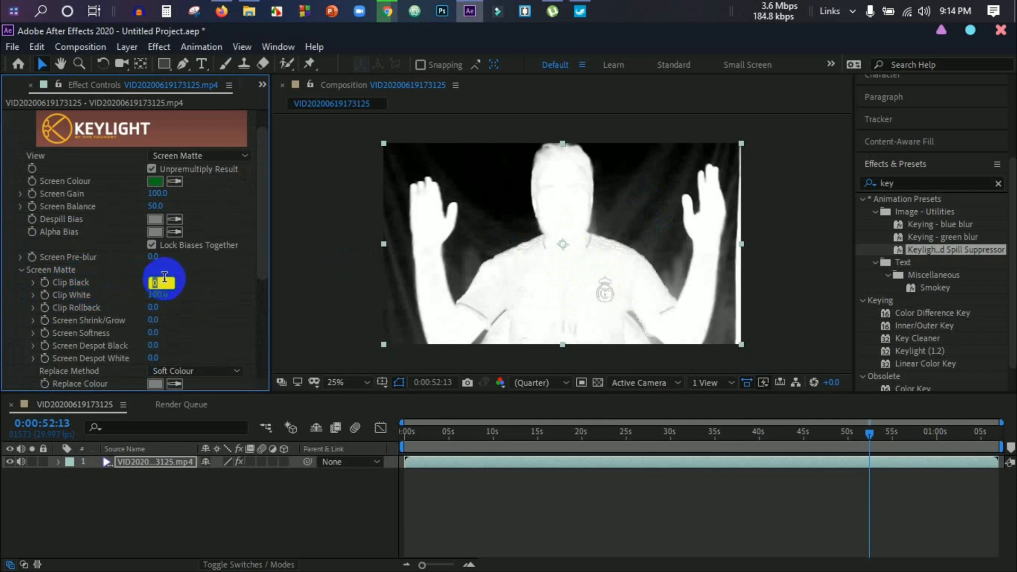
text(14)
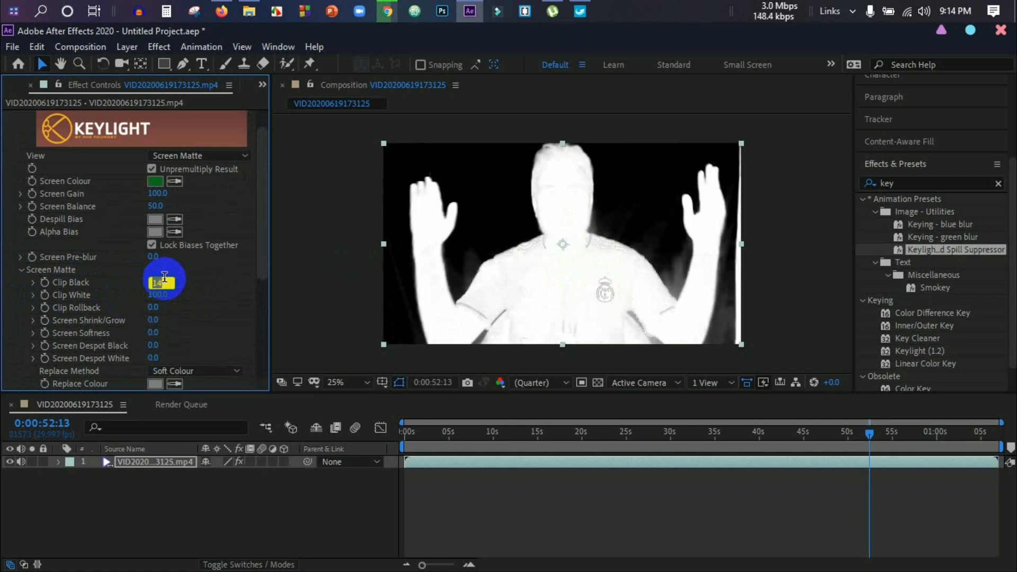
key(Up)
key(Up)
key(Up)
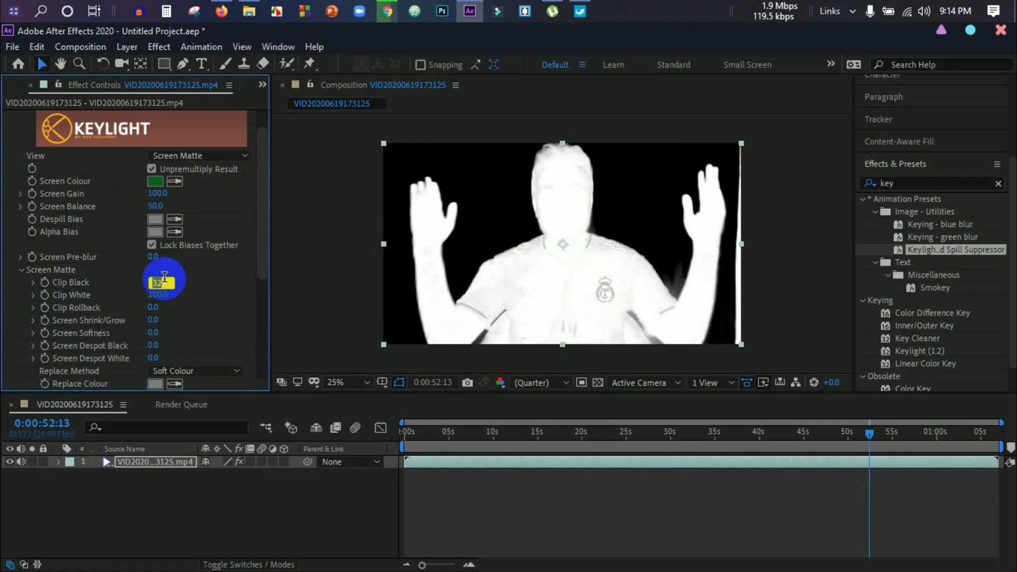
key(Up)
key(Up)
key(Up)
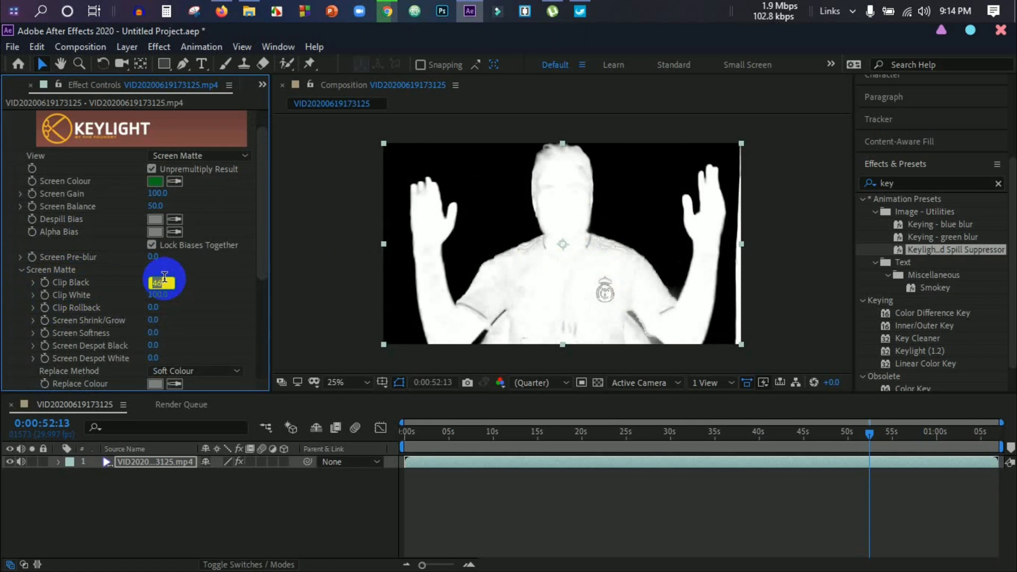
key(Up)
key(Up)
key(Up)
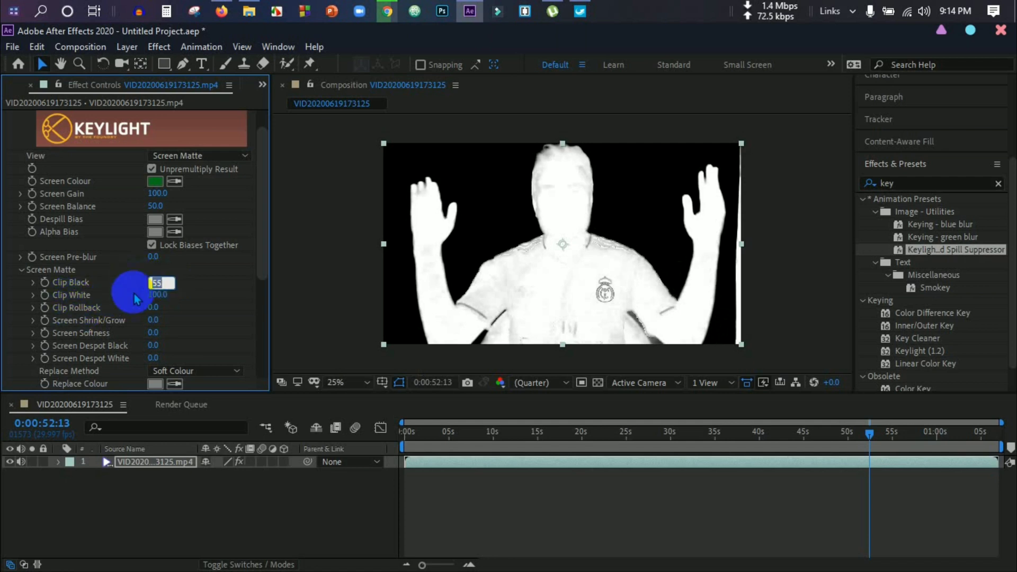
key(Return)
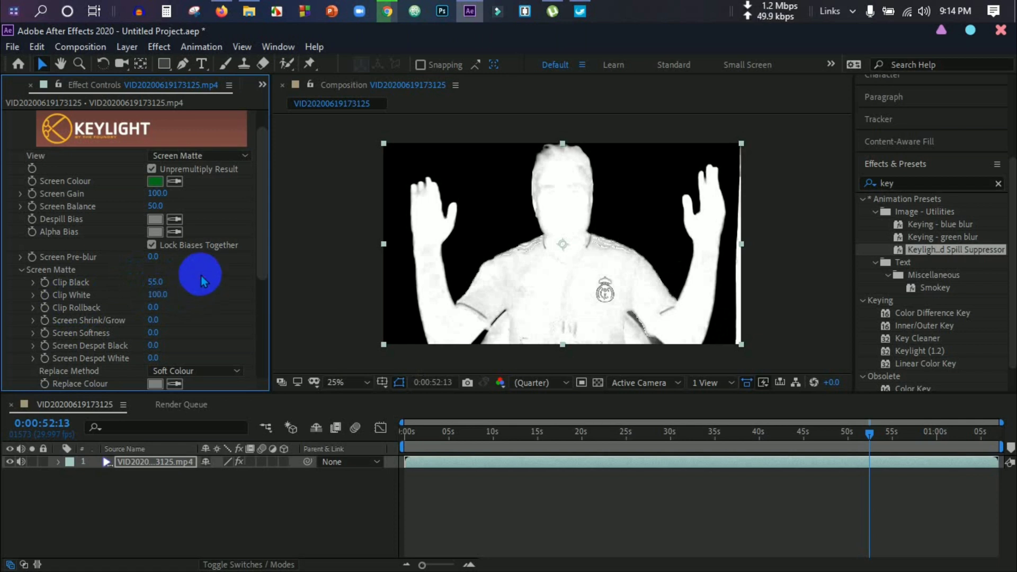
mouse_move(160, 295)
mouse_down()
mouse_move(138, 293)
mouse_move(146, 298)
mouse_up()
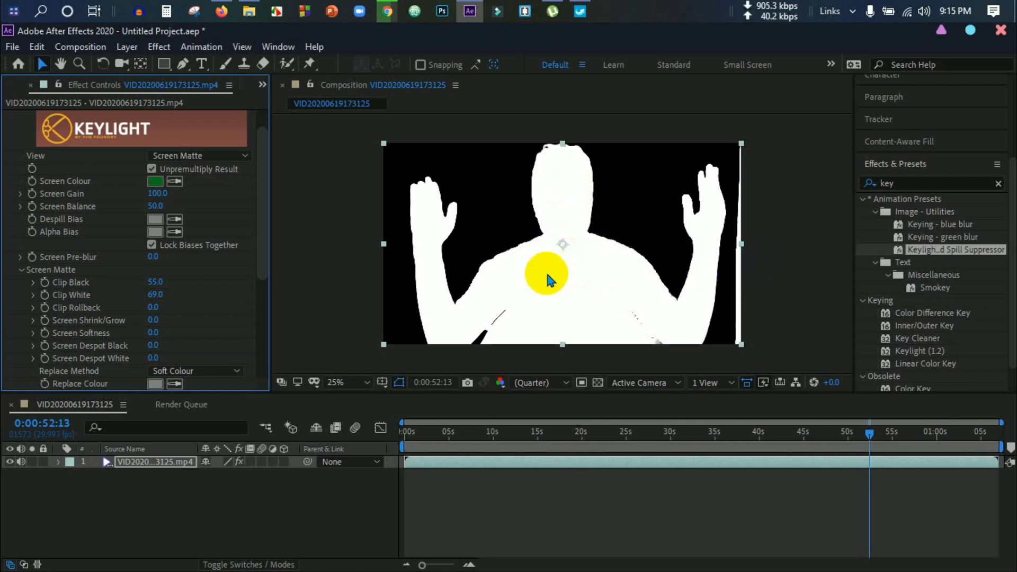
click(498, 233)
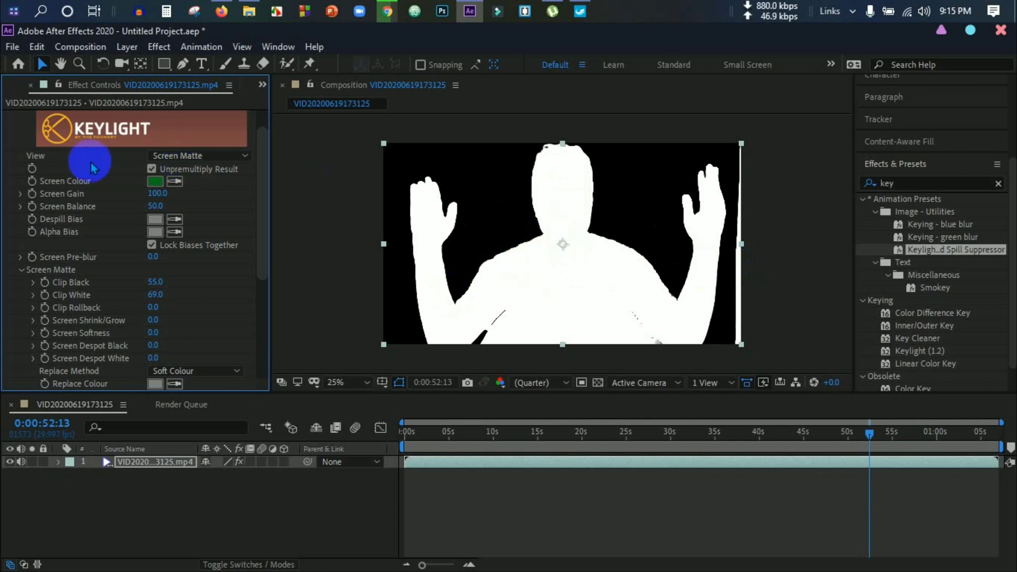
click(181, 155)
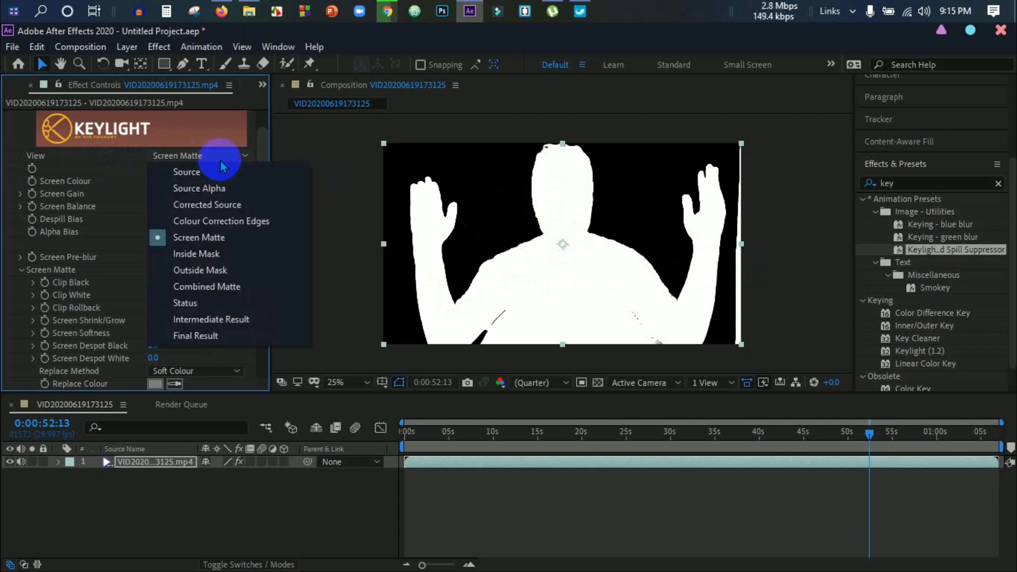
Set Keylight's View back to Intermediate Result.
click(206, 320)
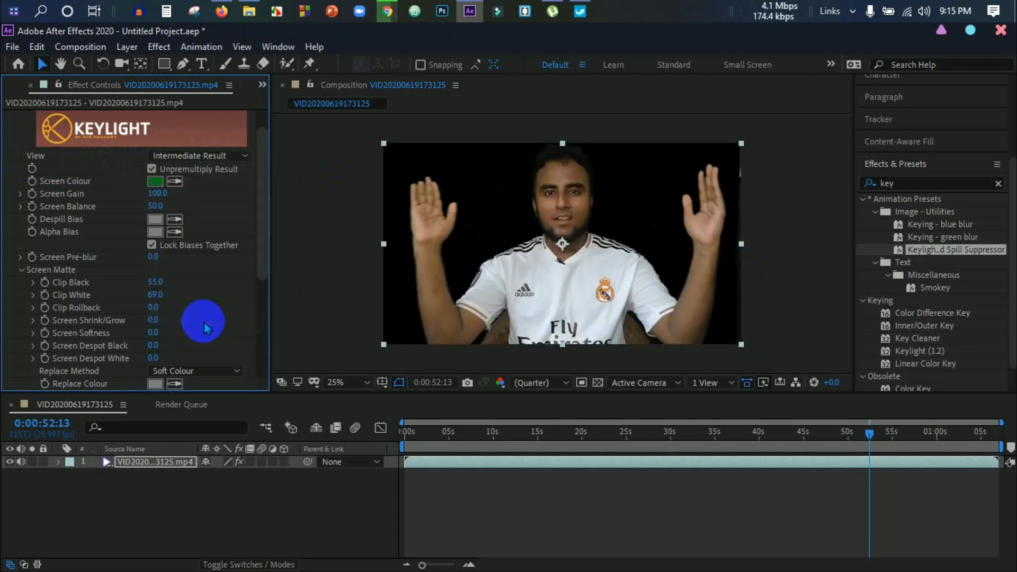
scroll(206, 325, down, 5)
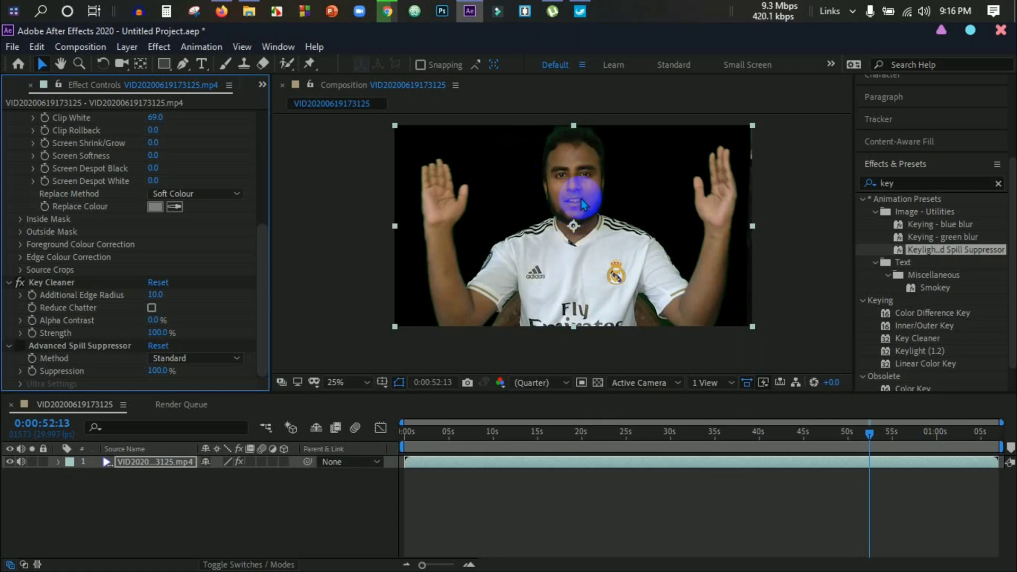
click(566, 228)
click(551, 262)
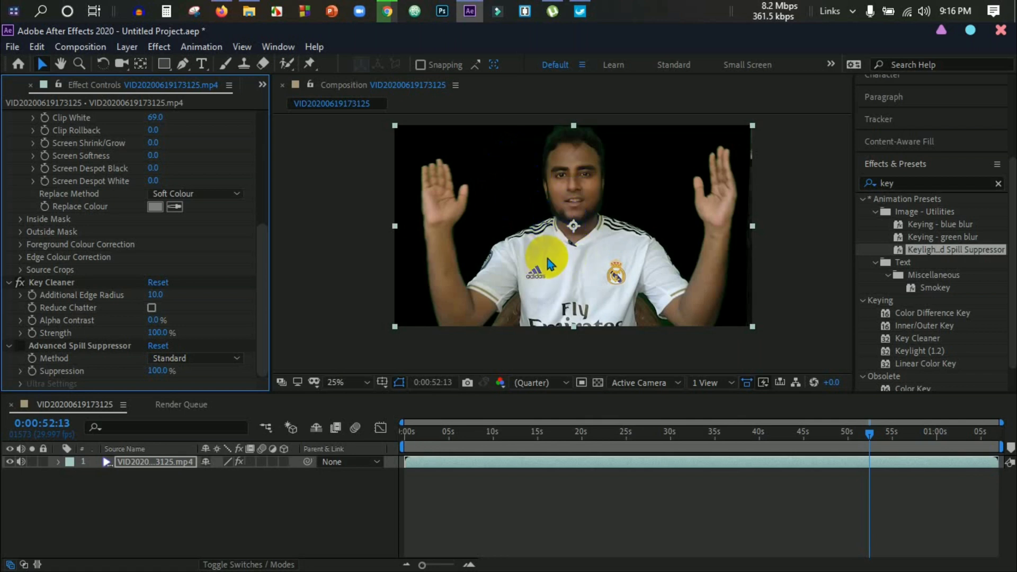
scroll(551, 261, up, 4)
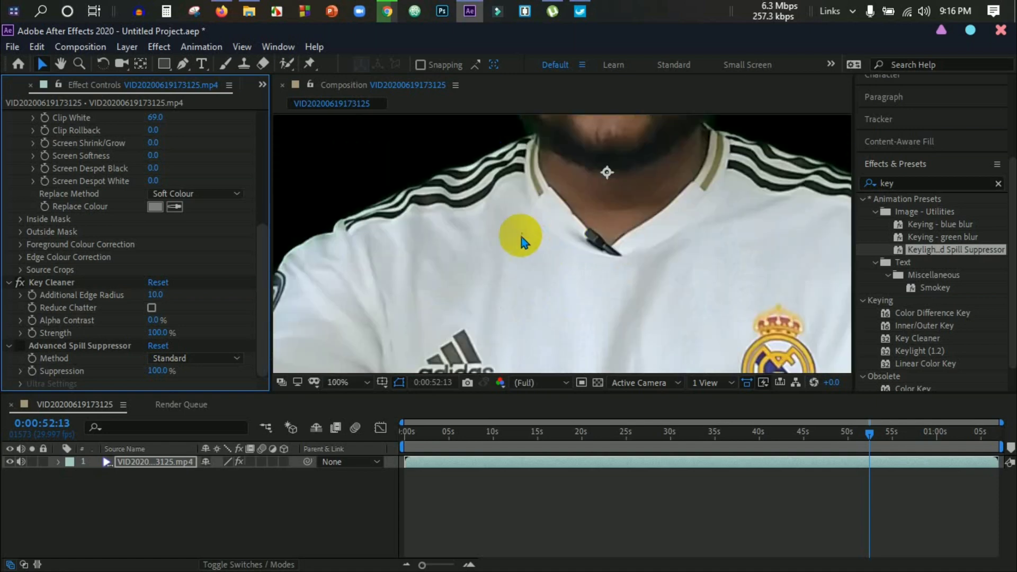
Zoom the viewer to 100% and pan over the eyes, mouth and chin to check edges.
mouse_move(519, 231)
mouse_down()
mouse_move(557, 275)
mouse_move(586, 275)
mouse_up()
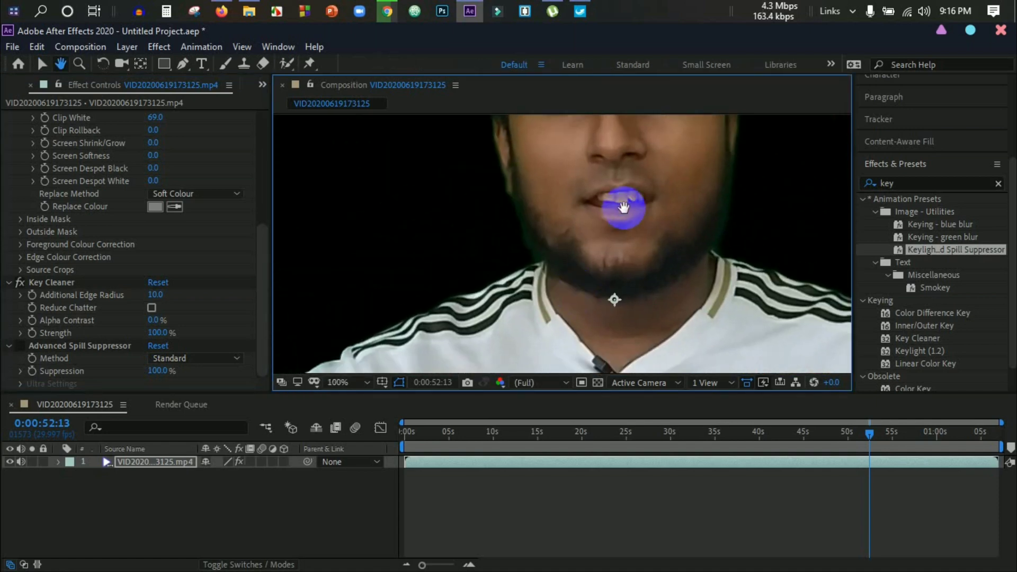
drag(622, 205, 599, 323)
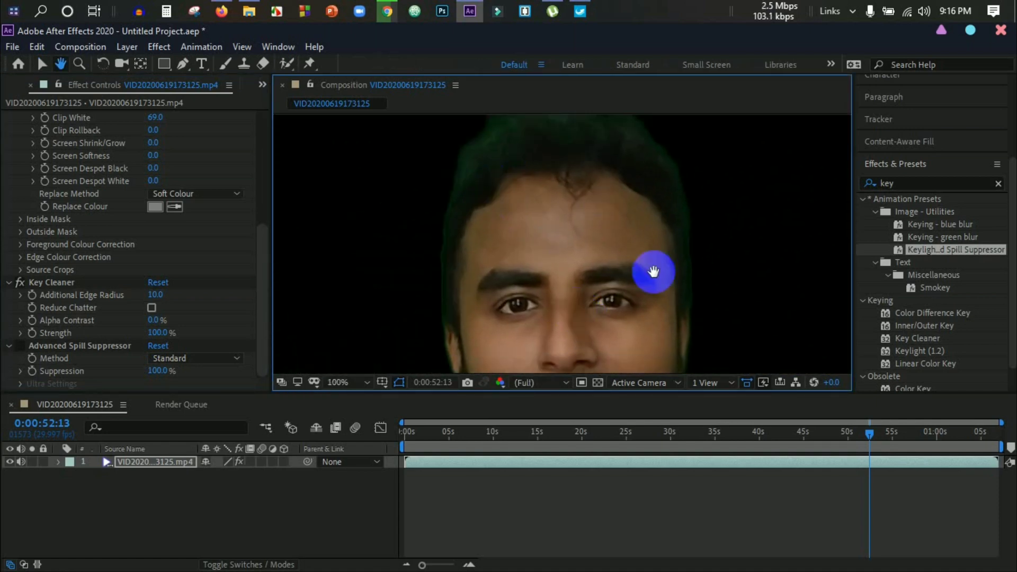
scroll(678, 266, down, 3)
drag(679, 266, 671, 196)
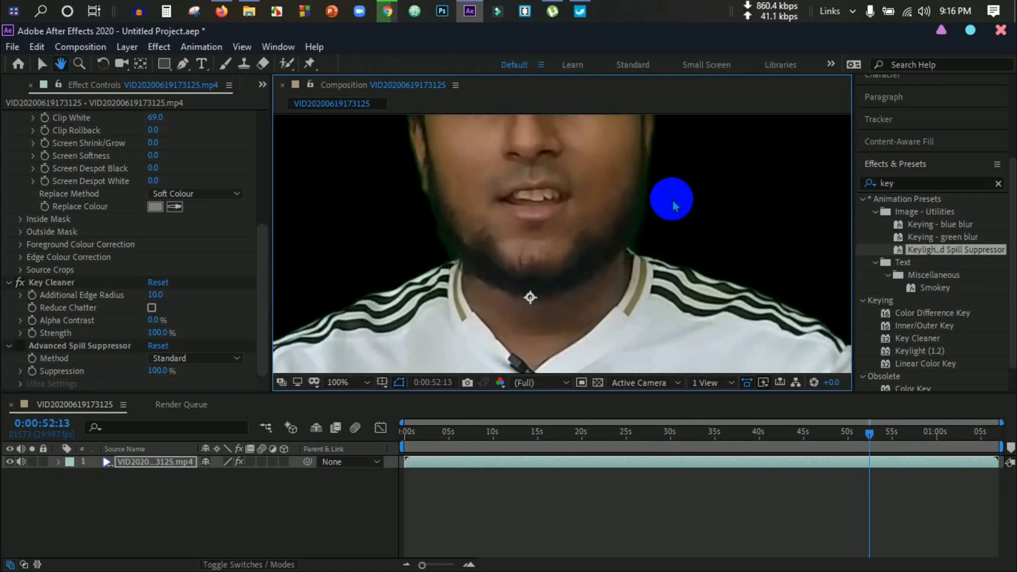
scroll(674, 206, down, 3)
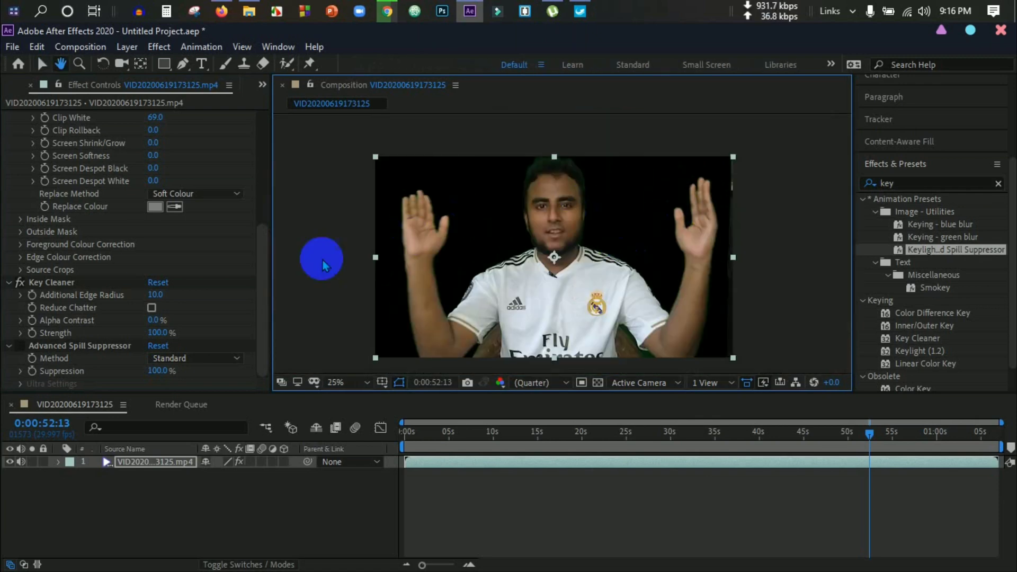
scroll(90, 261, up, 3)
scroll(90, 258, down, 3)
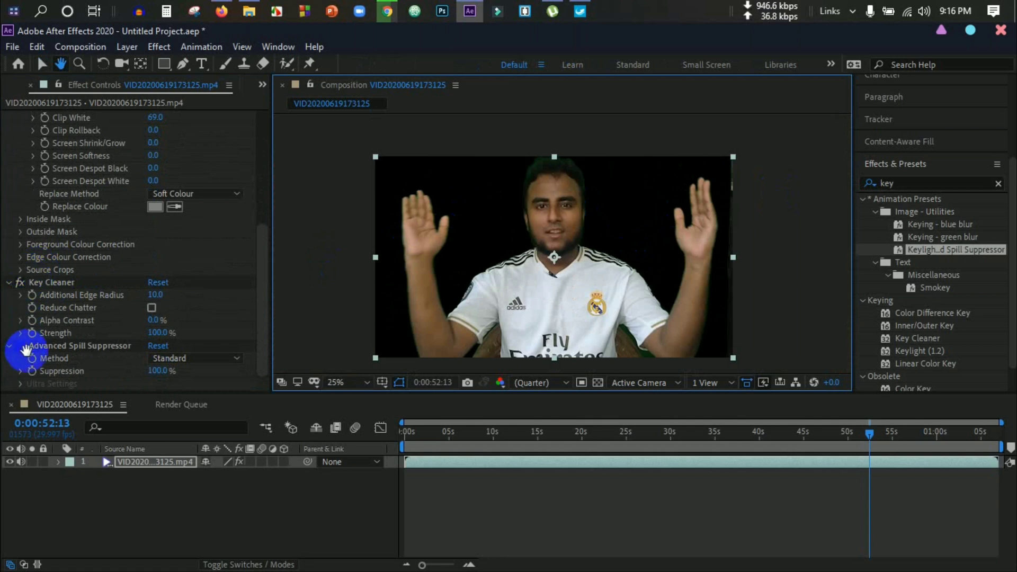
click(55, 358)
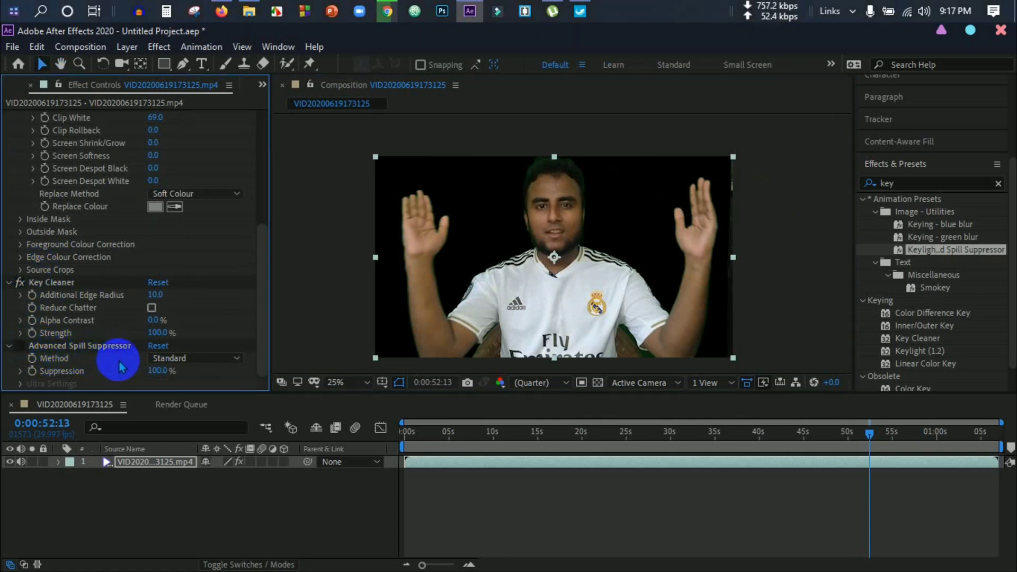
click(17, 346)
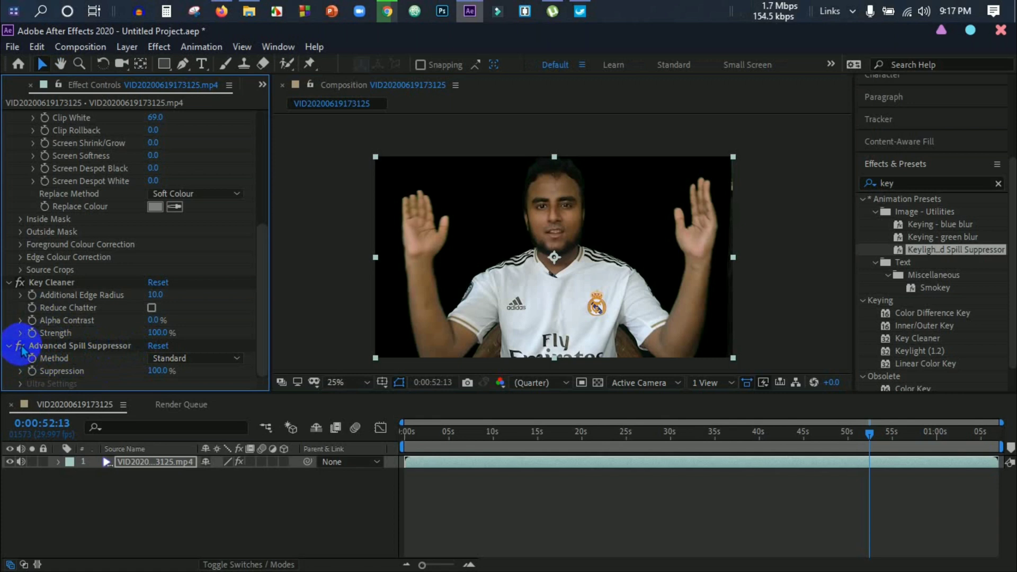
key(slash)
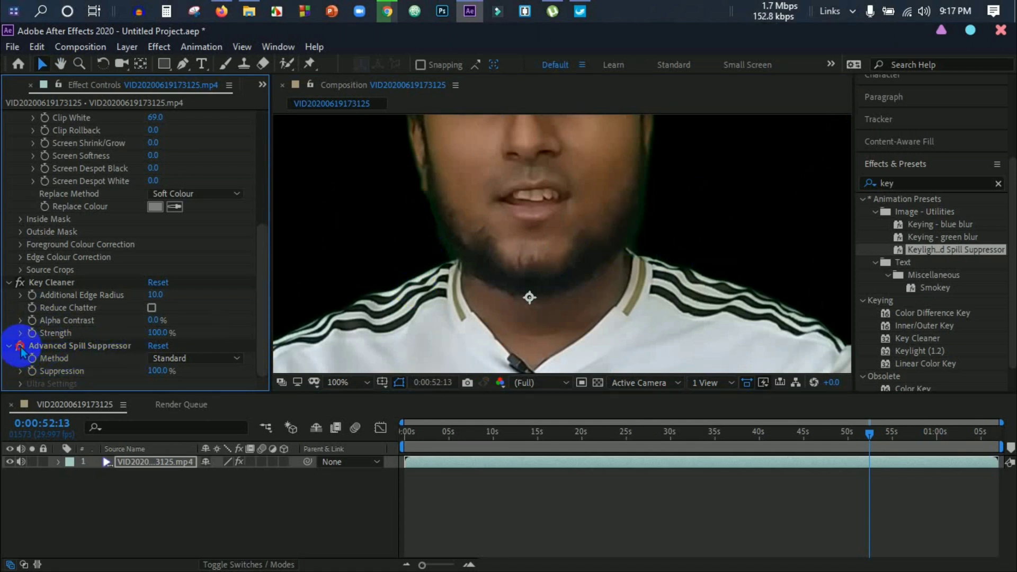
key(comma)
key(comma)
key(comma)
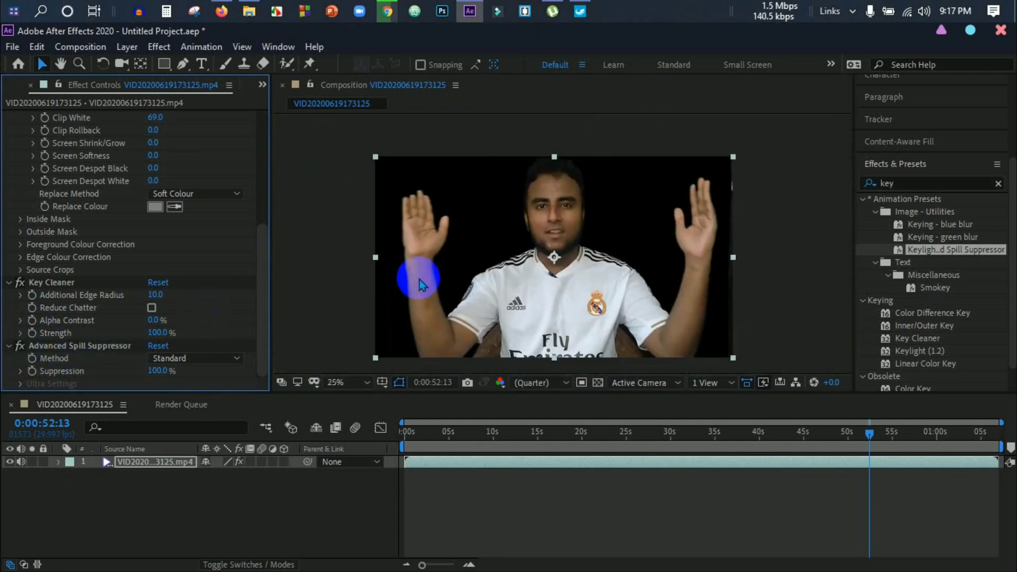
click(496, 299)
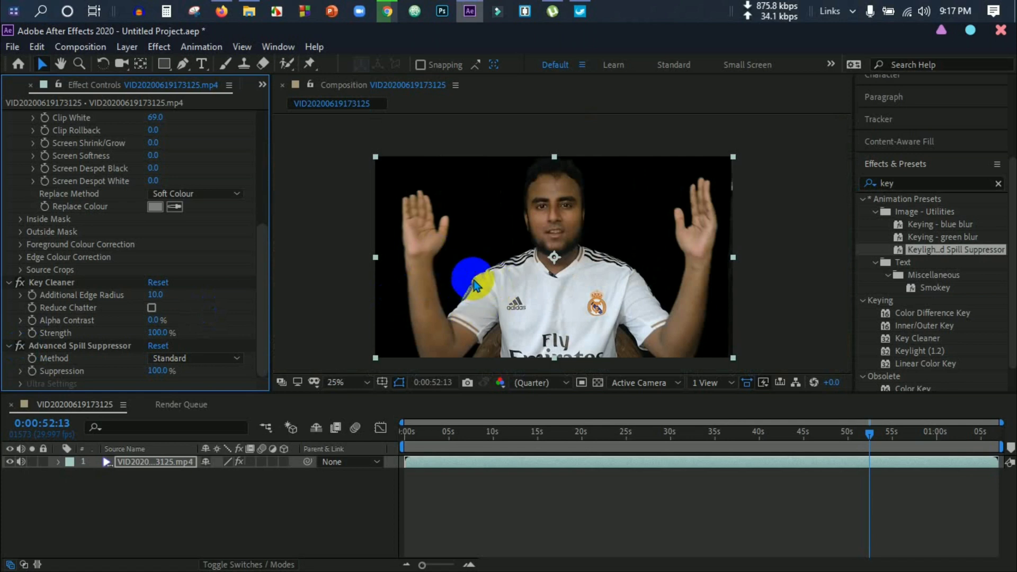
Turn off Key Cleaner and inspect the magnified chin edges.
click(19, 283)
scroll(580, 249, up, 2)
scroll(580, 250, up, 2)
scroll(580, 250, up, 2)
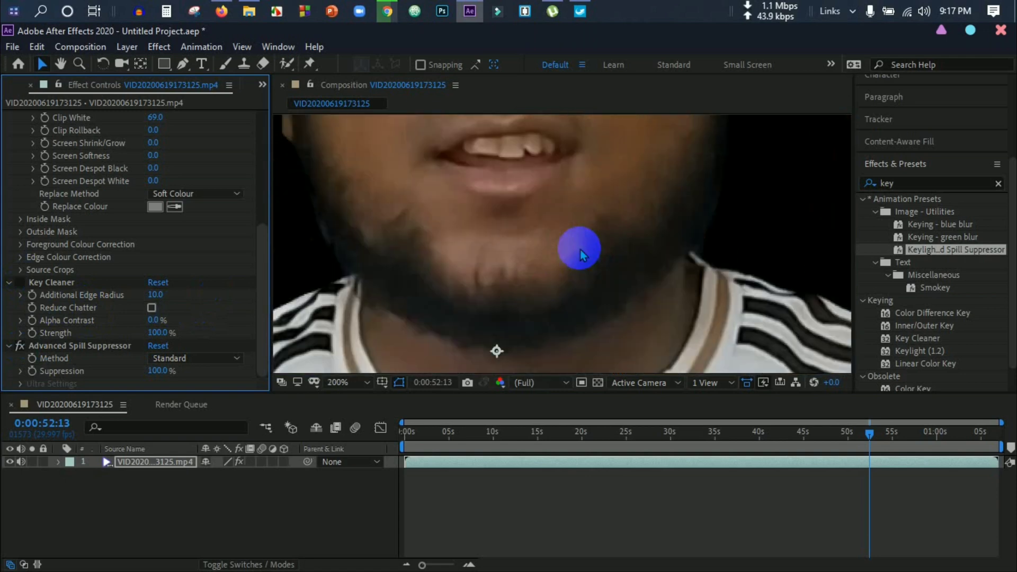
drag(416, 262, 585, 265)
scroll(581, 263, down, 2)
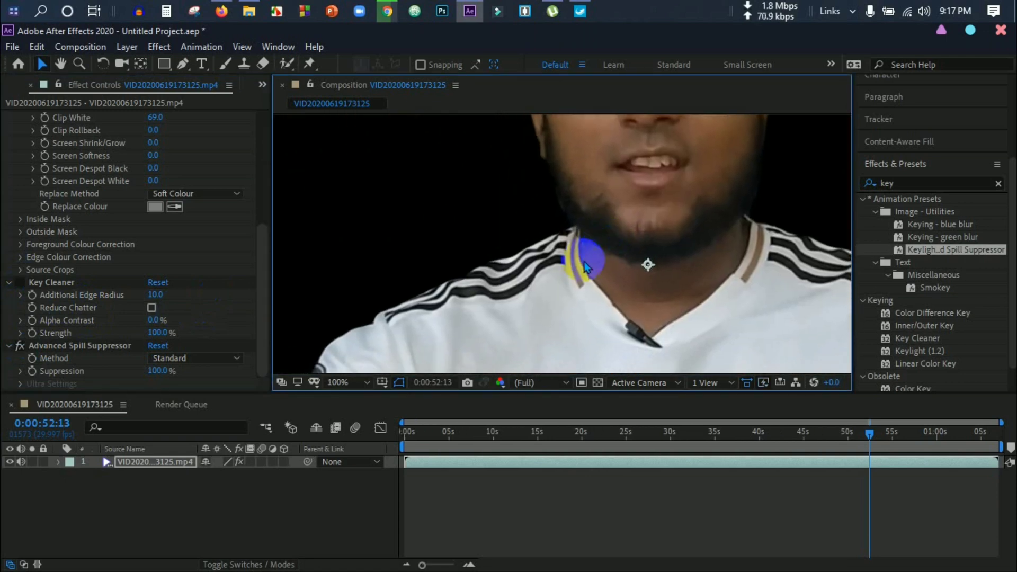
scroll(585, 266, down, 3)
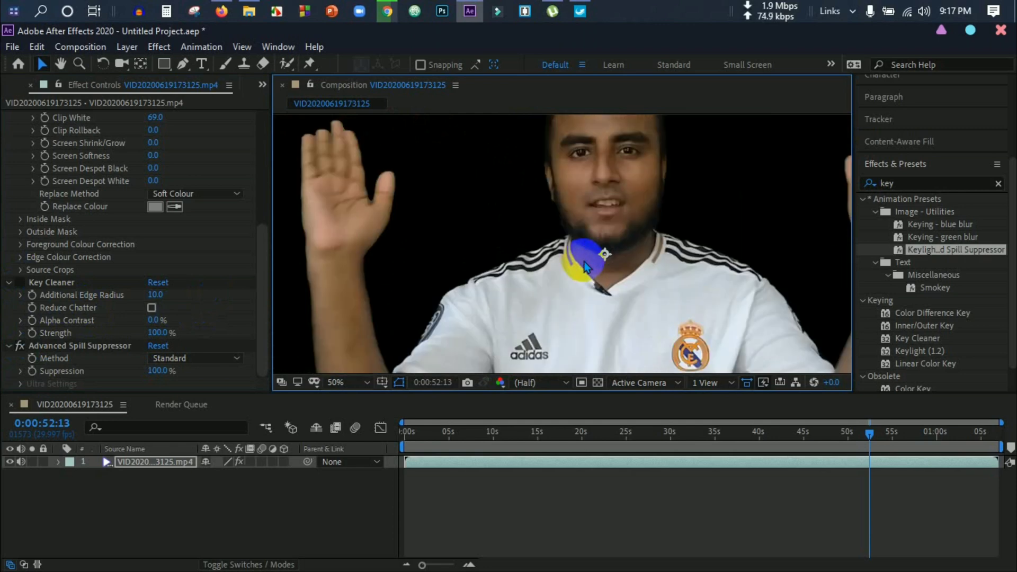
scroll(582, 268, up, 5)
scroll(519, 279, up, 2)
scroll(518, 279, up, 1)
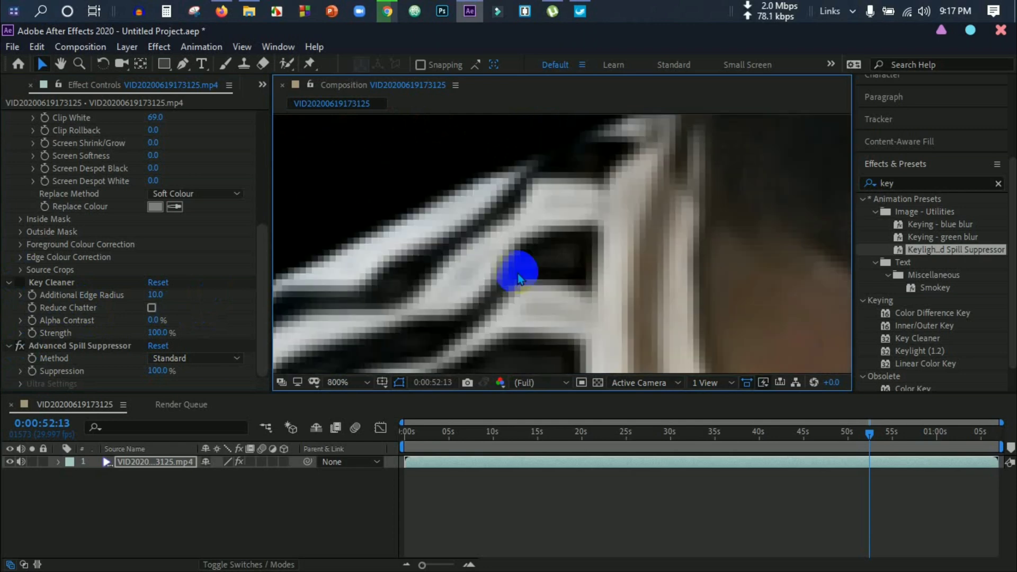
scroll(517, 274, down, 1)
scroll(517, 273, down, 1)
scroll(517, 273, down, 1)
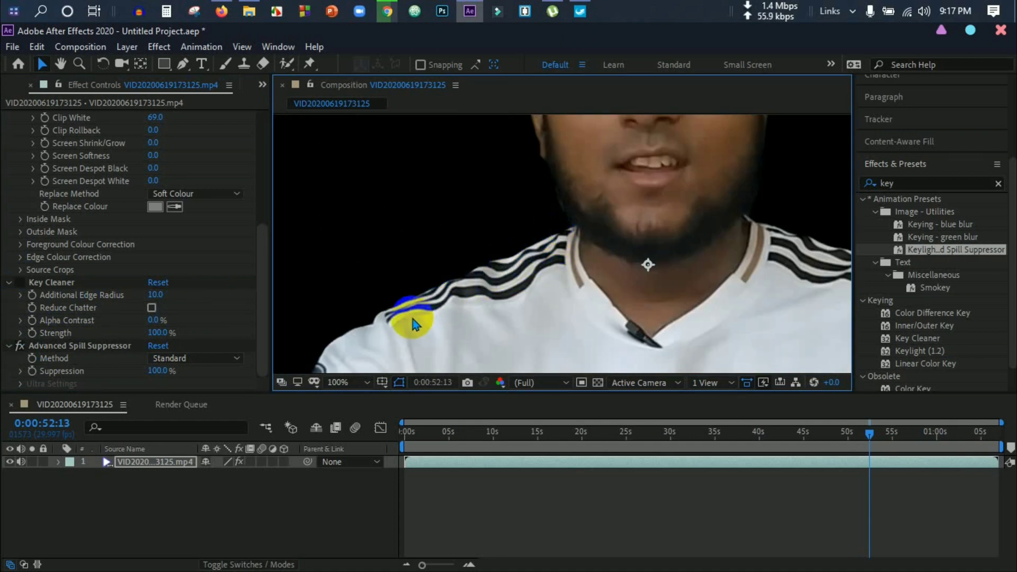
Toggle Key Cleaner off and on again, then nudge the video layer slightly up and right.
click(21, 286)
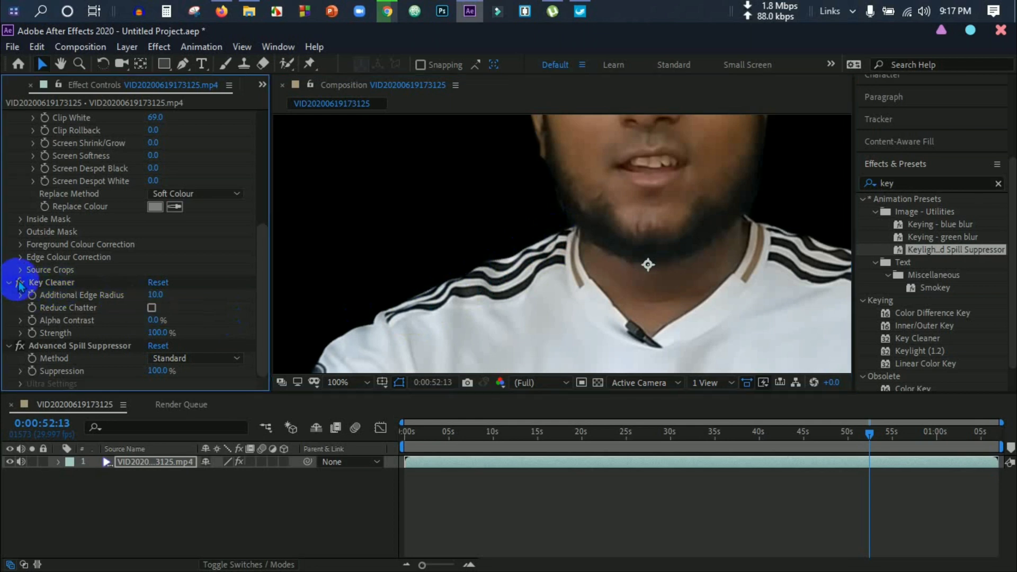
scroll(568, 291, up, 2)
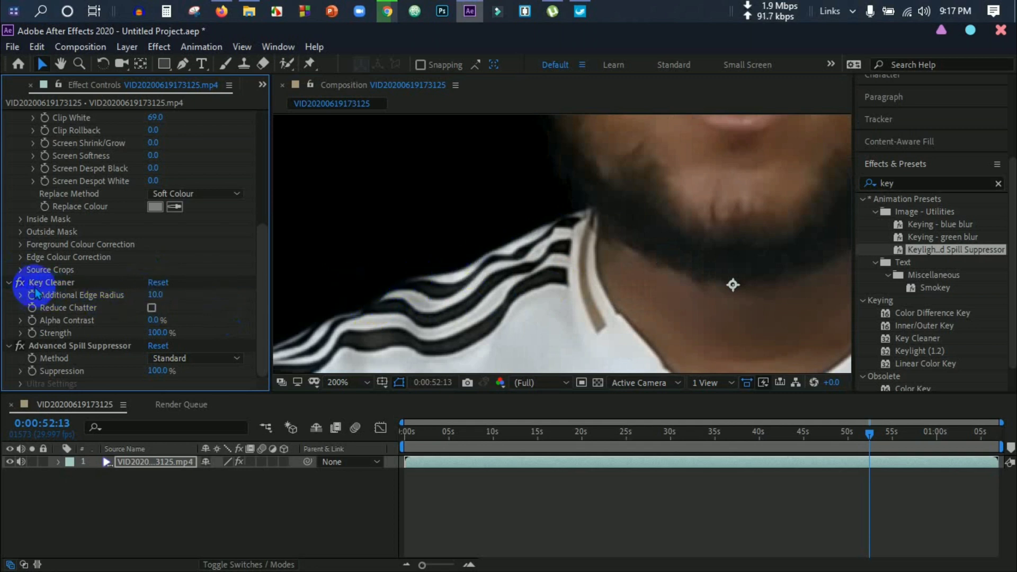
click(20, 283)
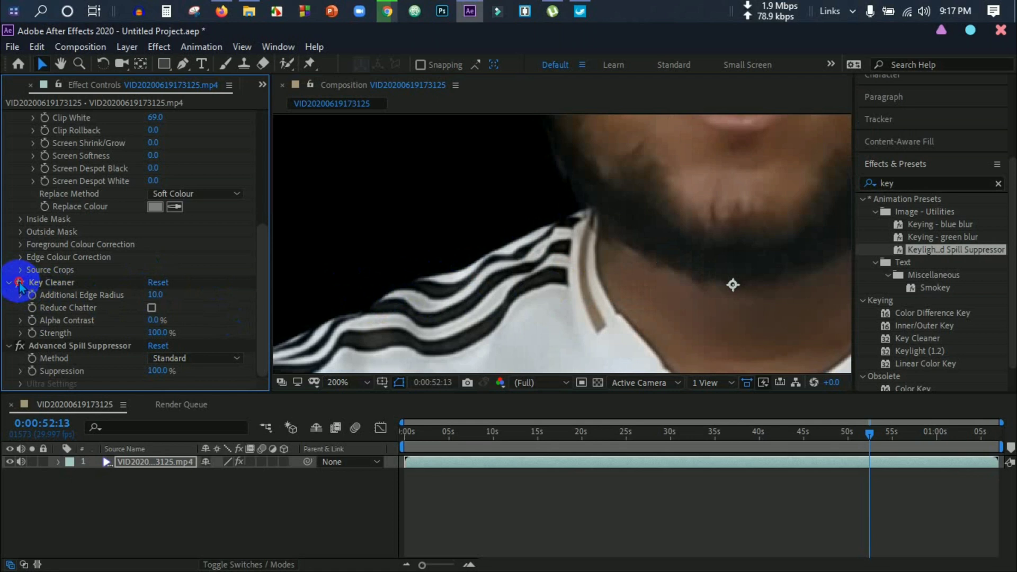
click(20, 283)
scroll(644, 255, down, 3)
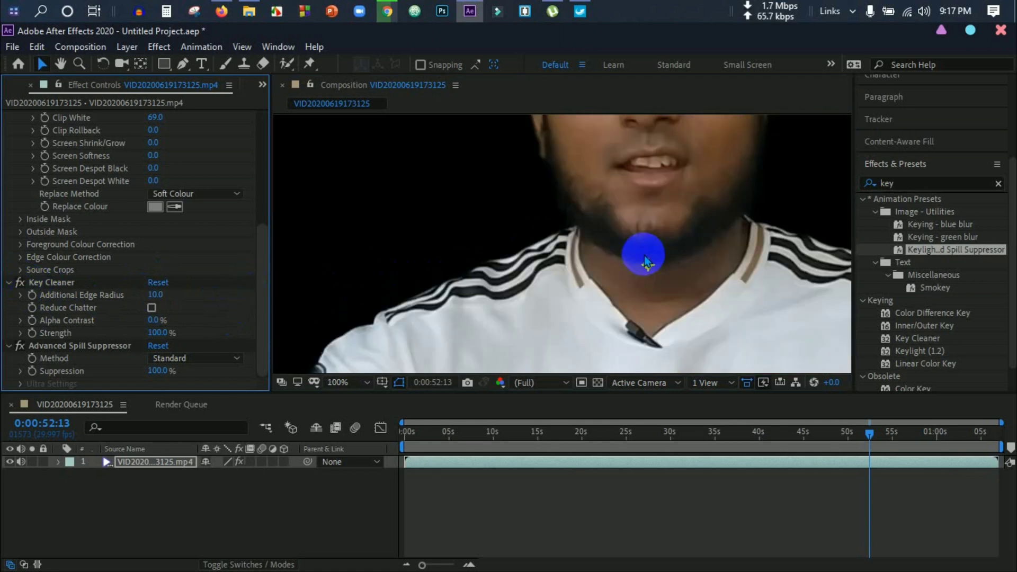
scroll(646, 261, down, 3)
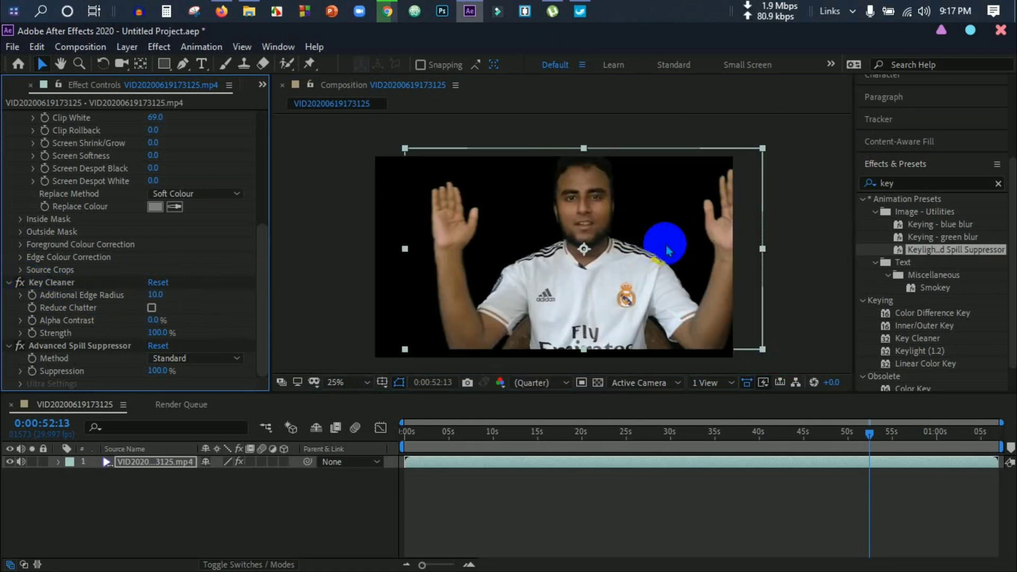
mouse_move(624, 242)
mouse_down()
mouse_move(634, 236)
mouse_move(589, 250)
mouse_up()
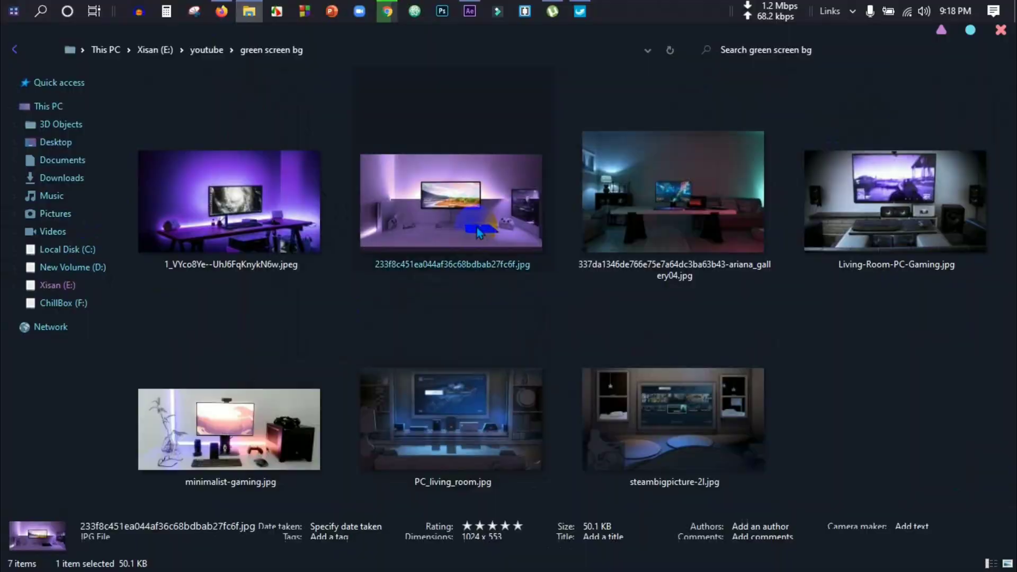
Preview the purple room JPG, then drag it into the composition as a new layer.
double_click(500, 221)
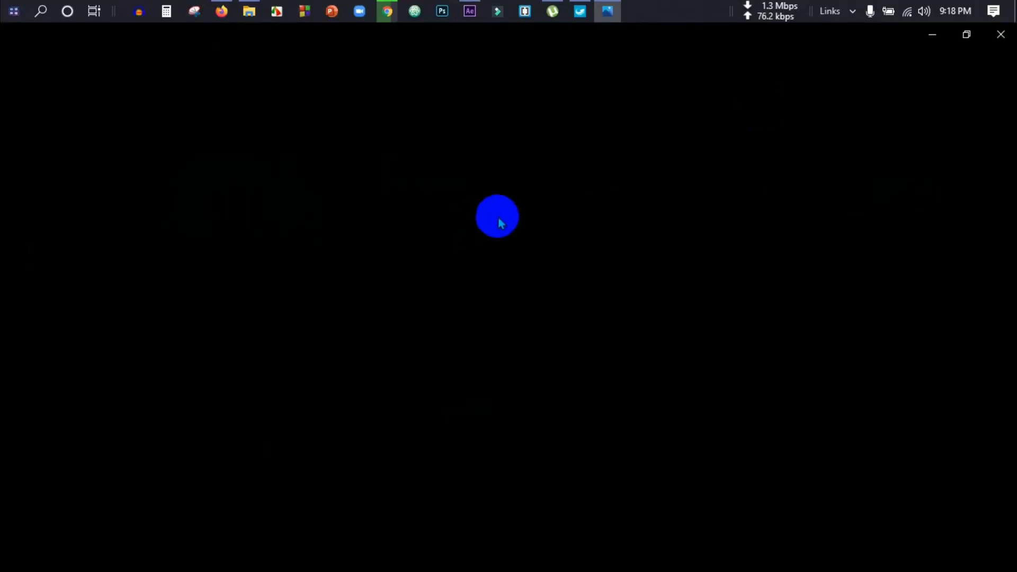
click(1001, 34)
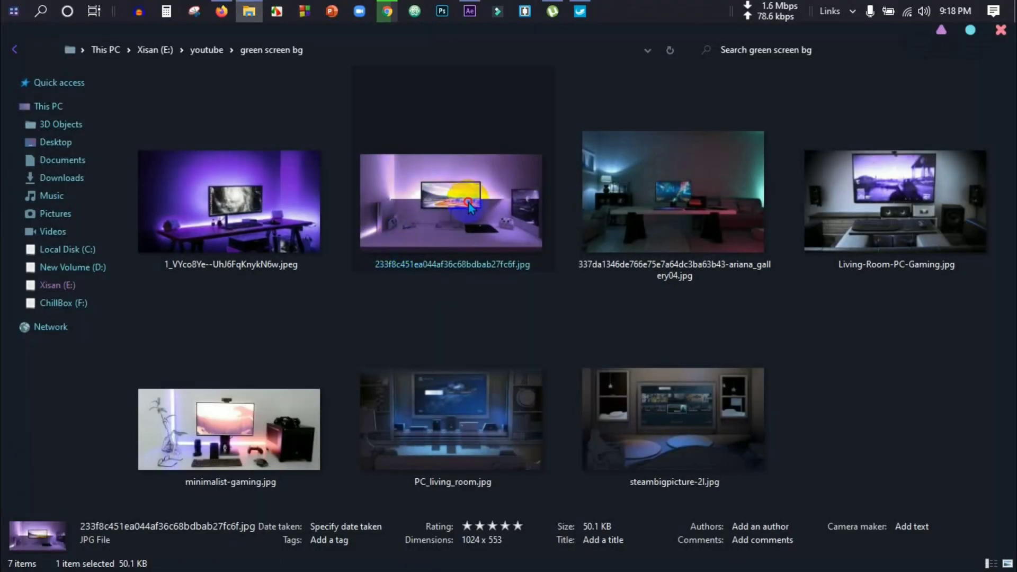
drag(453, 47, 141, 538)
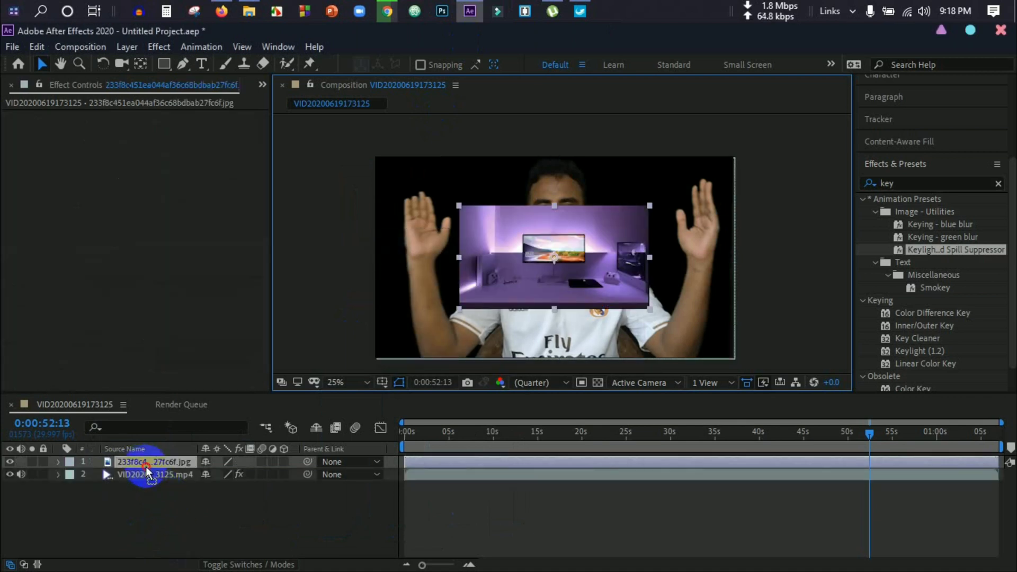
Move the purple room image below the keyed clip and scale it up to fill the frame.
drag(152, 498, 151, 496)
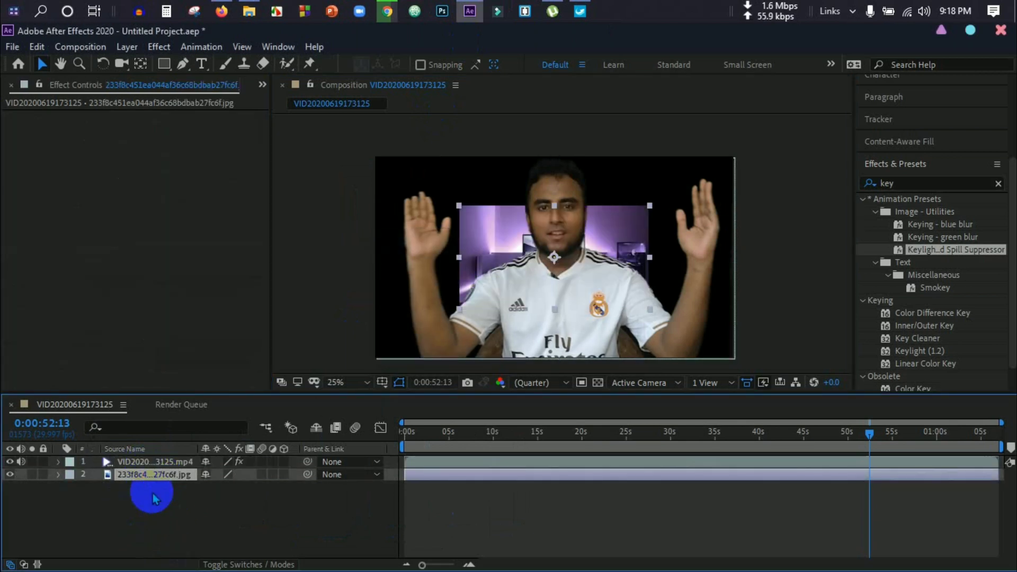
click(649, 208)
drag(648, 207, 749, 148)
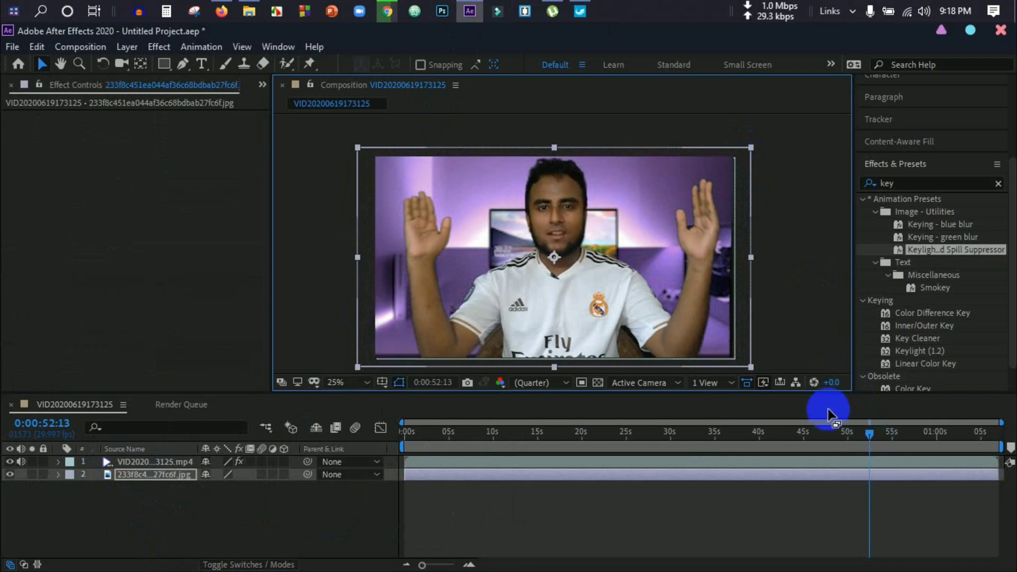
click(870, 436)
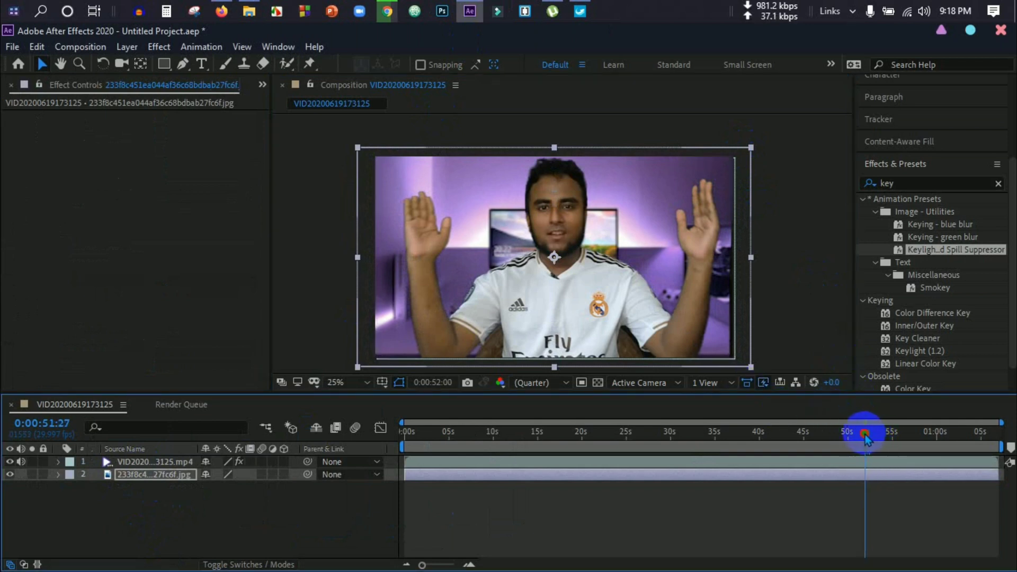
drag(866, 439, 857, 440)
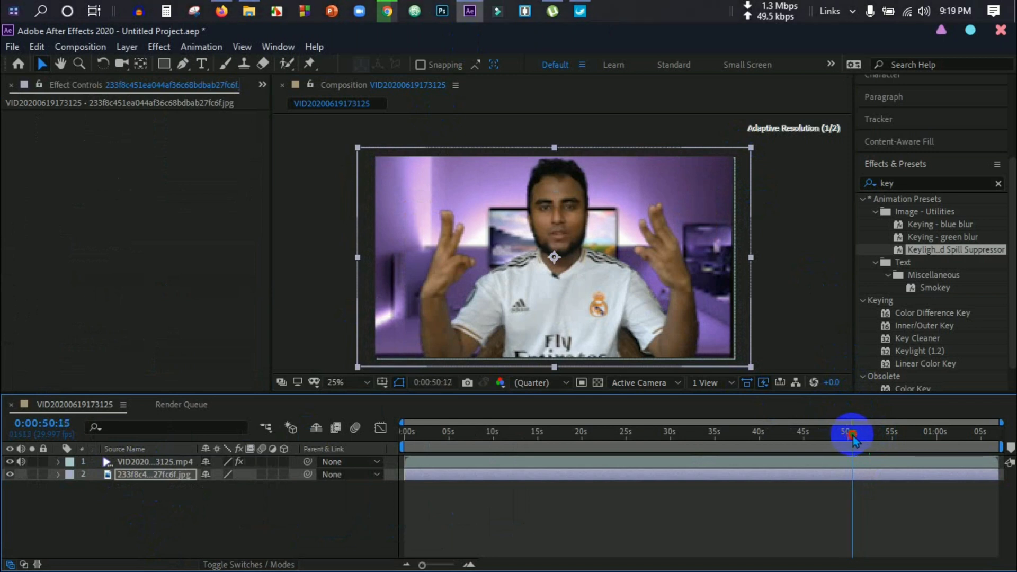
drag(858, 441, 874, 441)
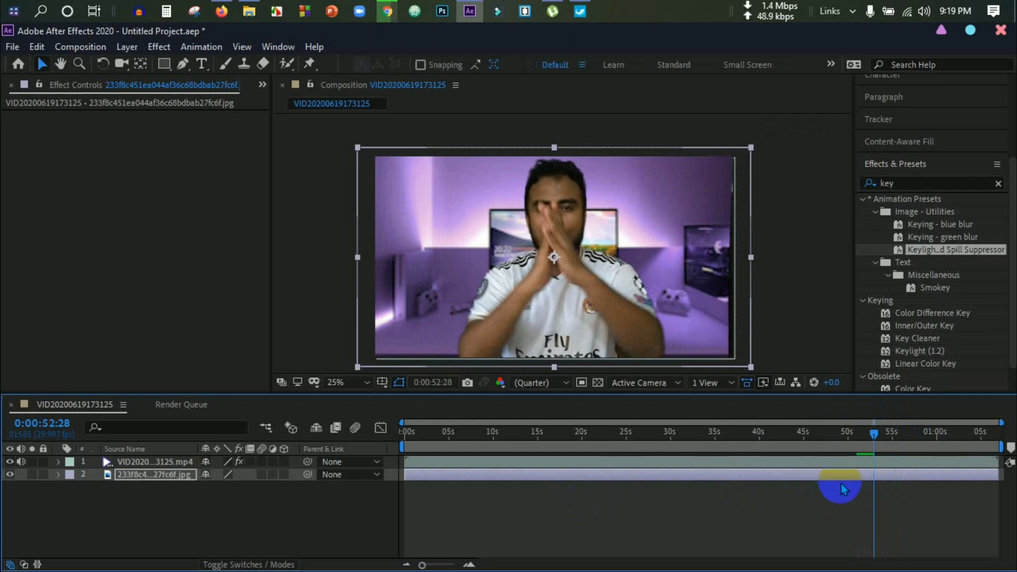
key(alt+bracketleft)
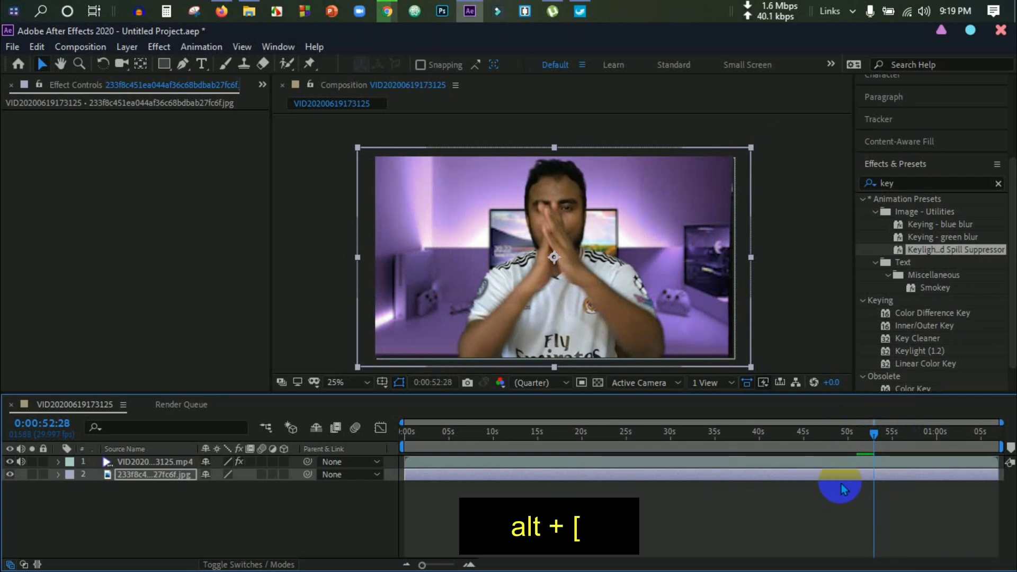
key(alt+bracketleft)
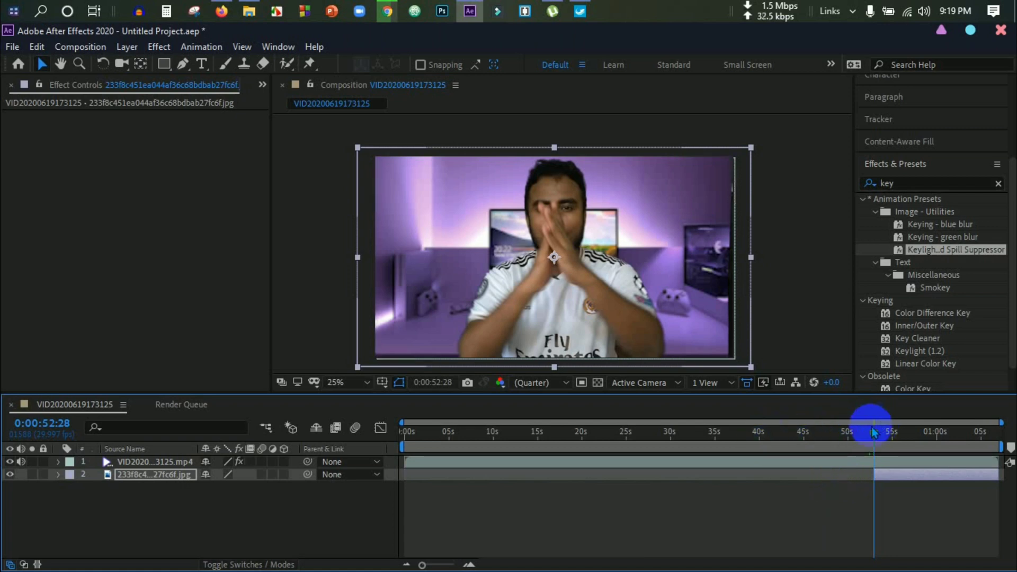
drag(876, 439, 802, 441)
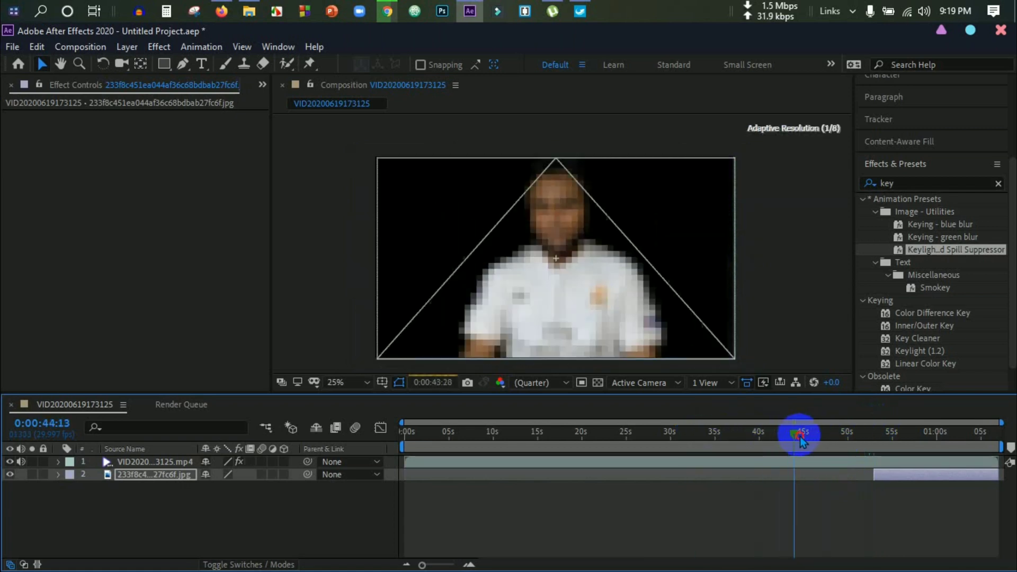
key(space)
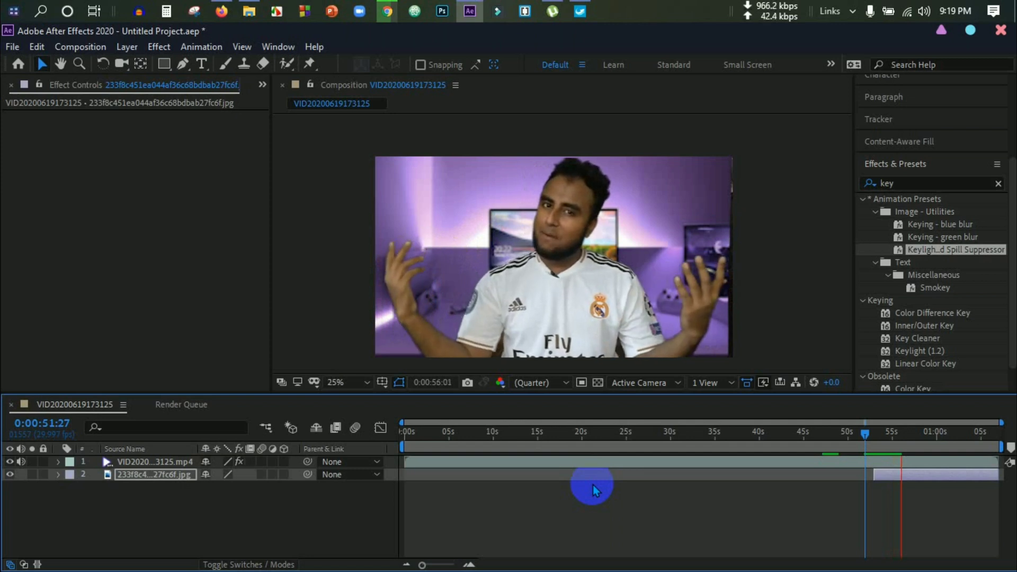
key(space)
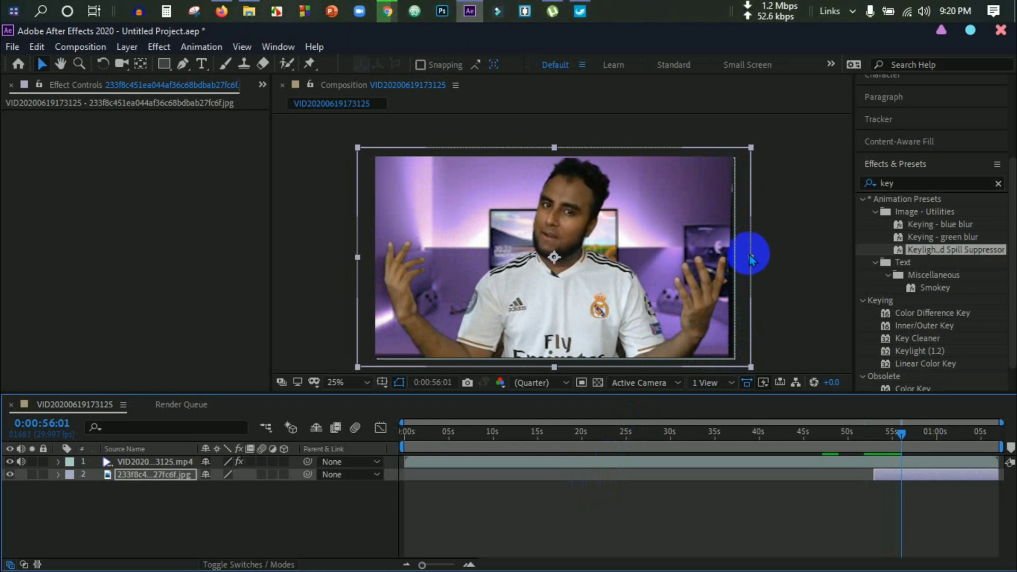
drag(751, 258, 762, 260)
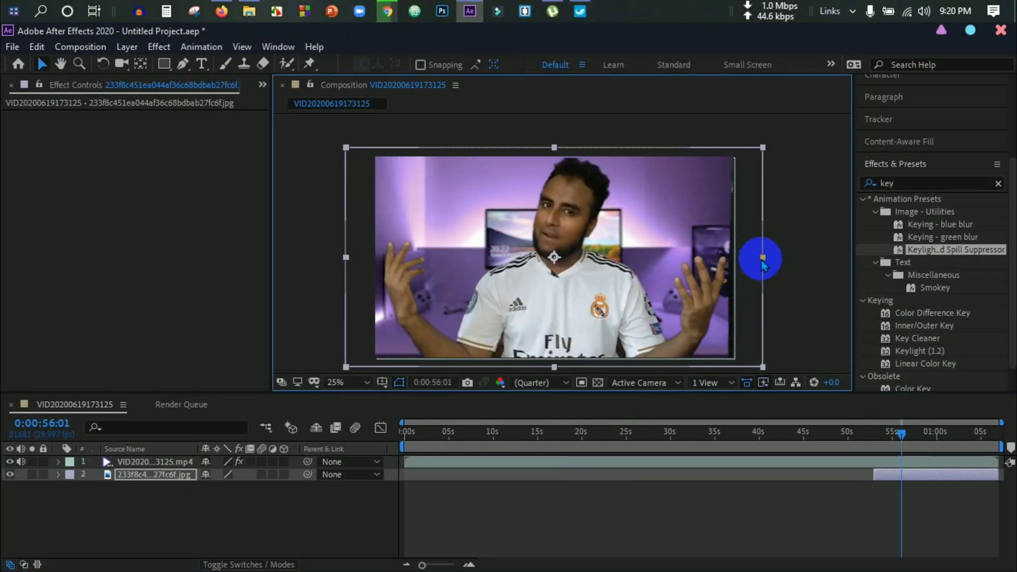
key(ctrl+z)
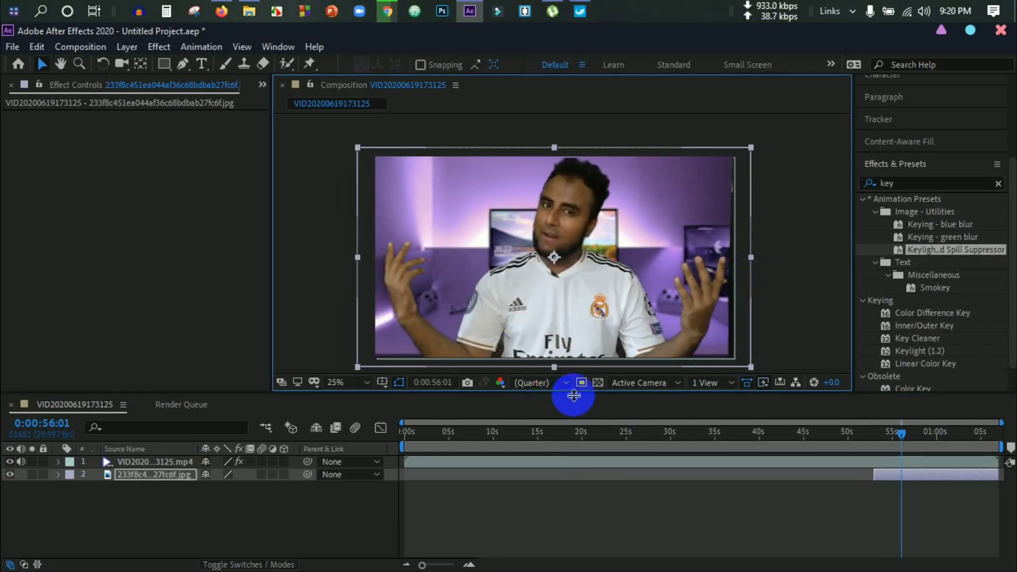
Add the composition to the Render Queue with Full resolution and Best quality settings.
click(101, 46)
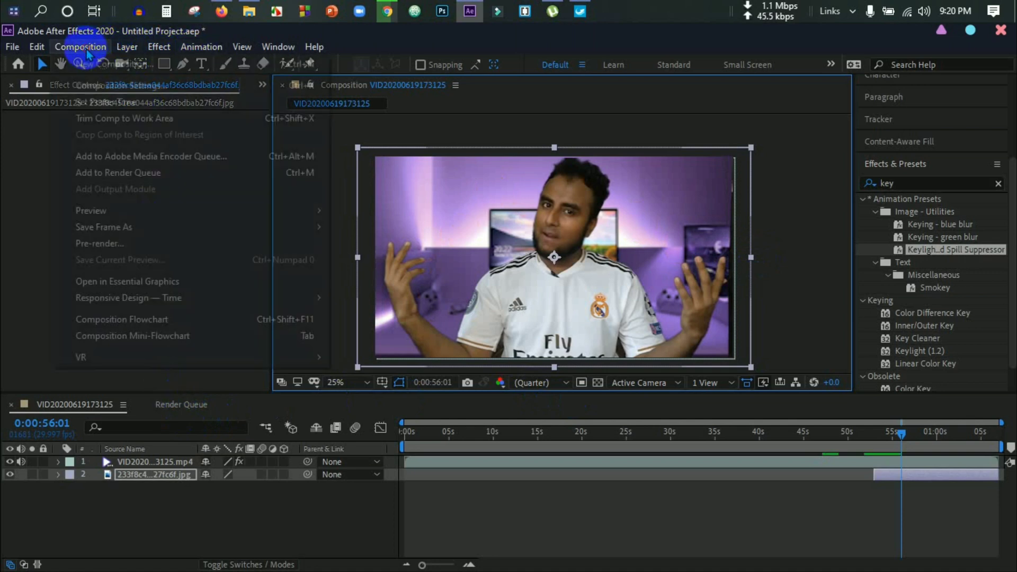
click(134, 177)
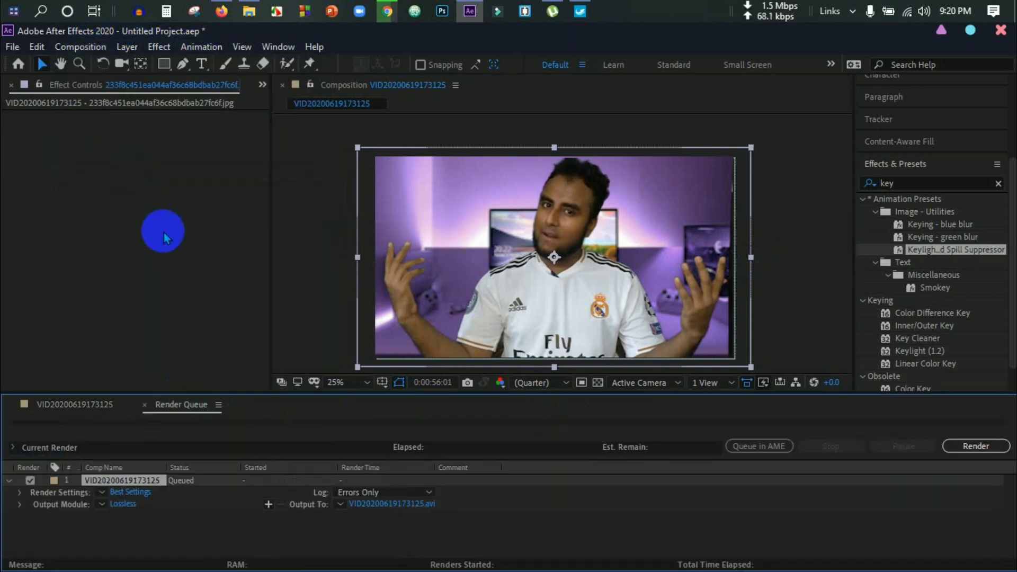
click(131, 493)
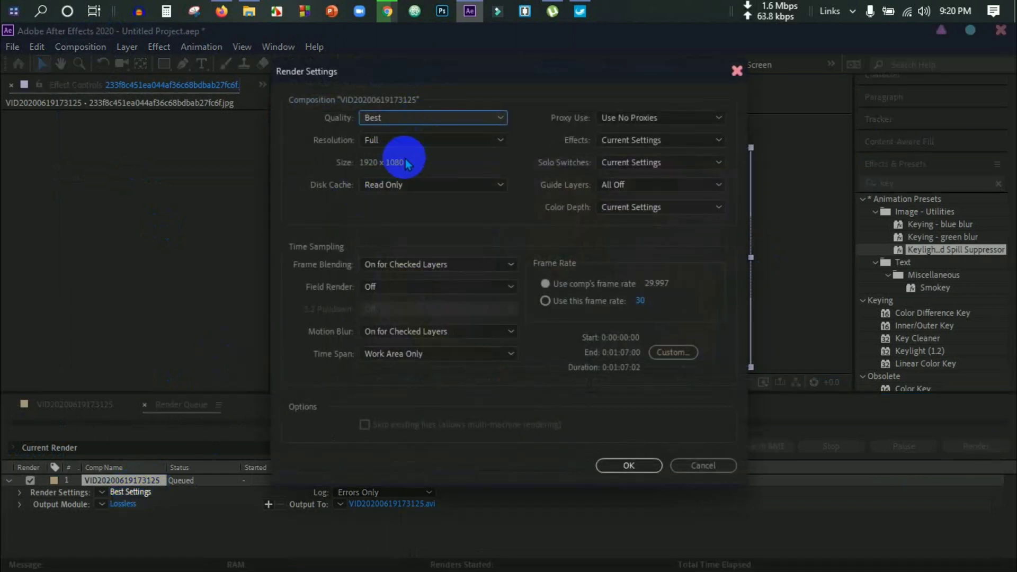
click(414, 142)
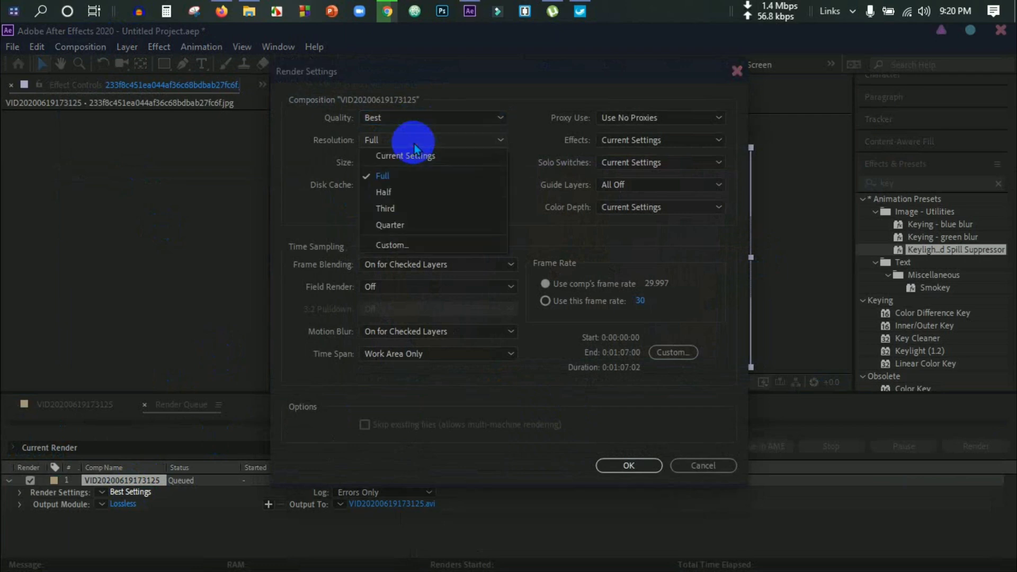
click(413, 141)
click(424, 120)
click(403, 153)
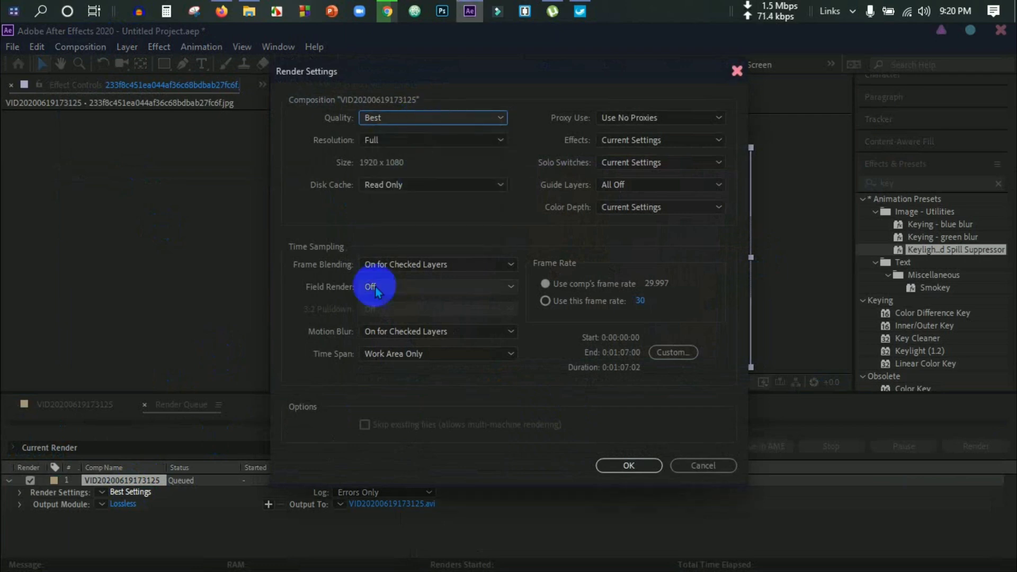
click(629, 465)
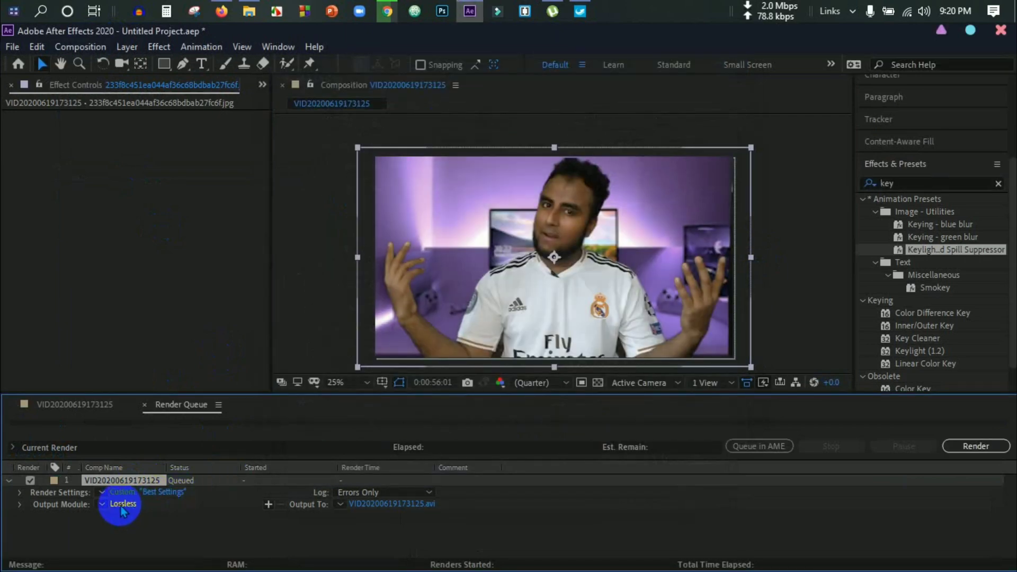
click(122, 504)
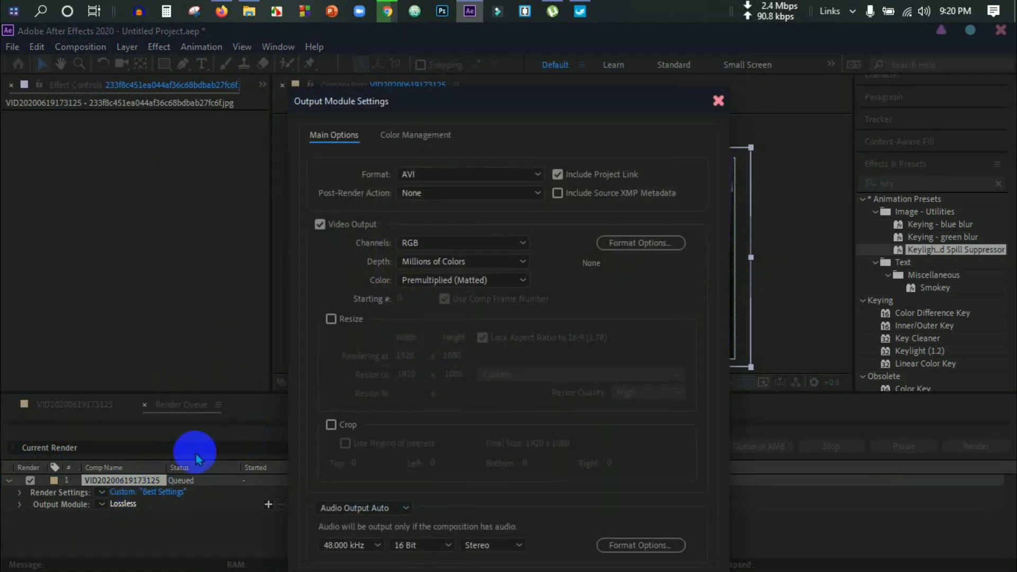
Switch the output module format to QuickTime with resize off, keeping VID20200619173125.mov as the output file.
click(527, 180)
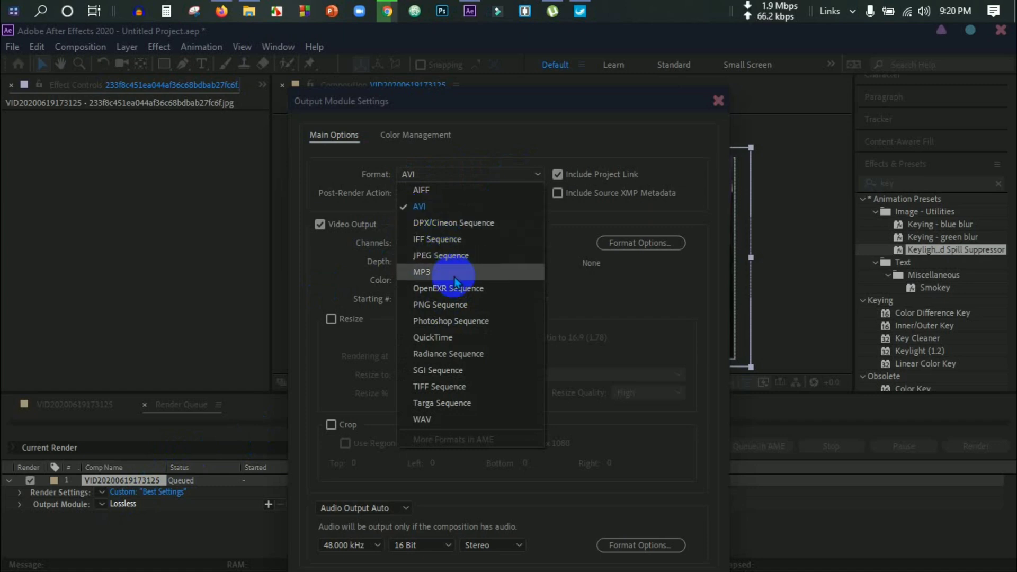
click(434, 339)
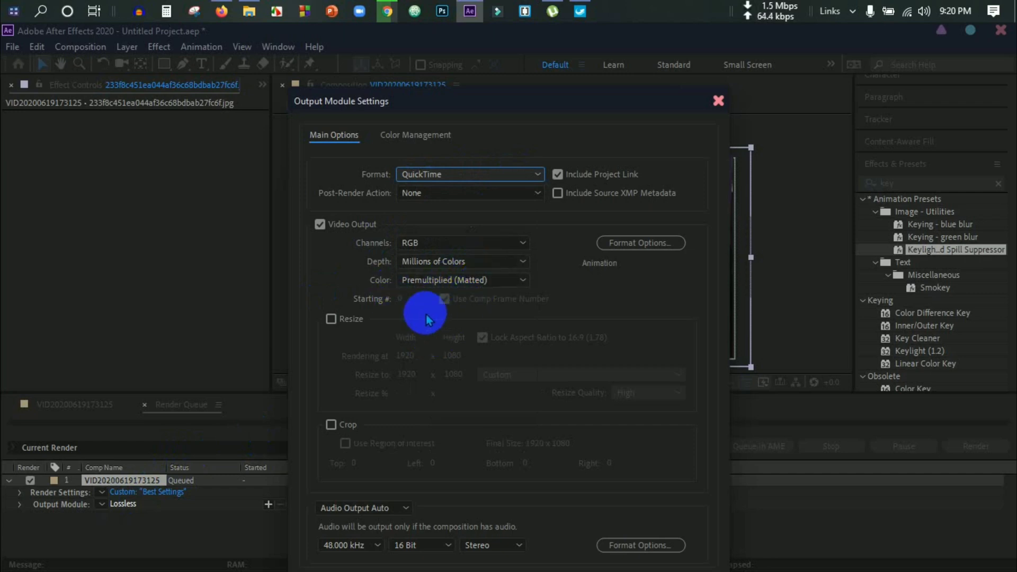
click(329, 320)
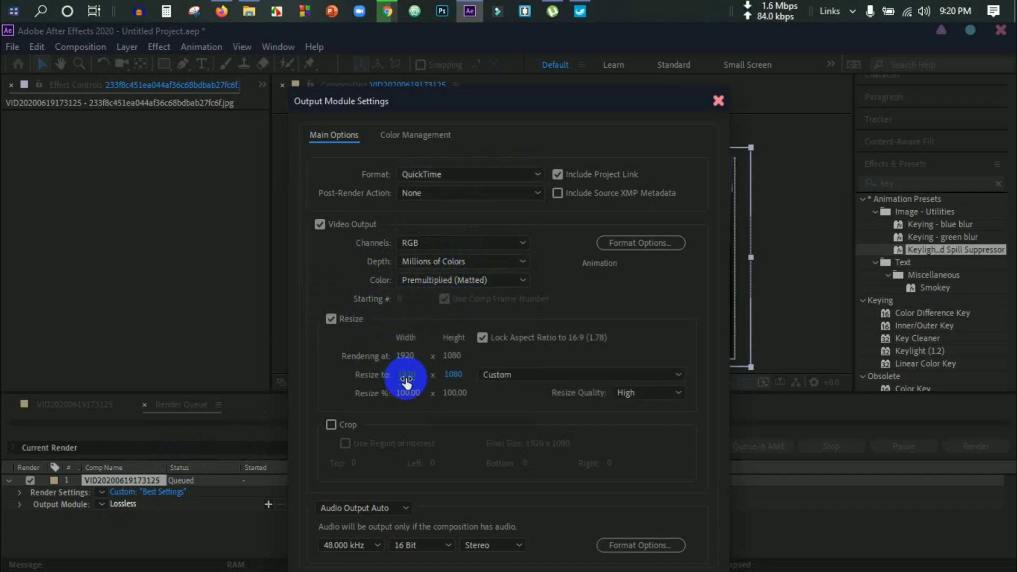
click(331, 320)
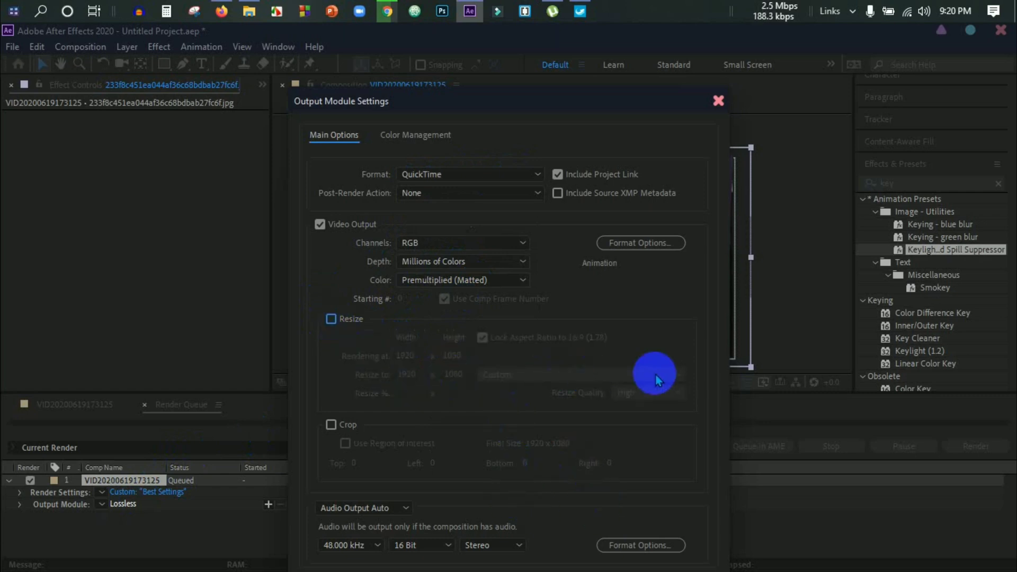
drag(659, 106, 657, 73)
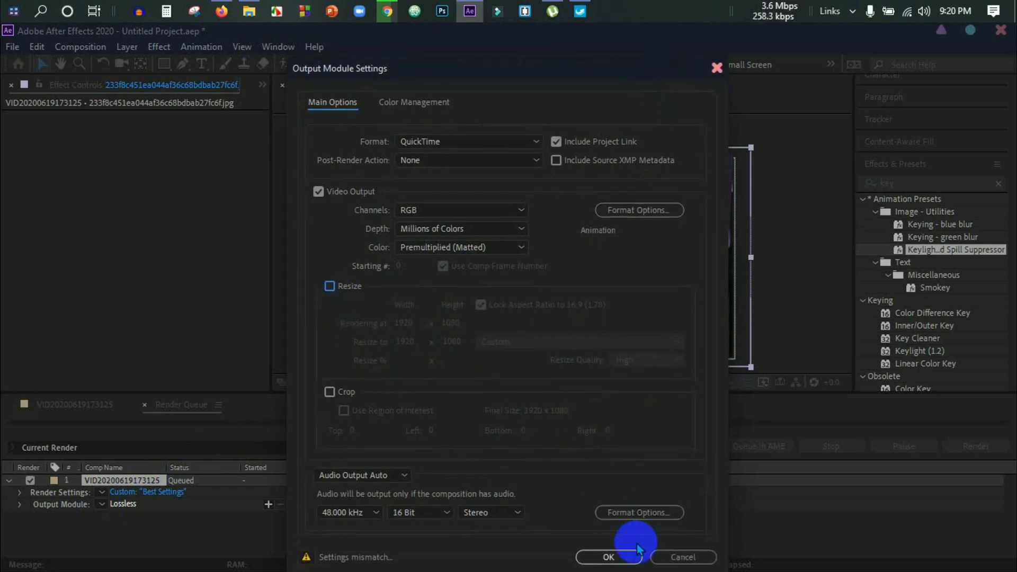
click(615, 556)
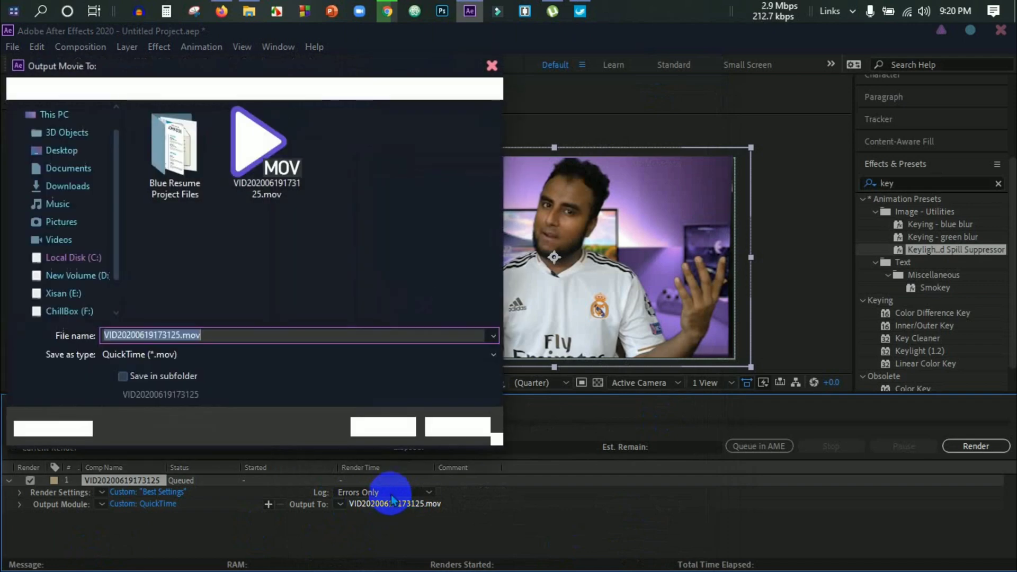
click(458, 427)
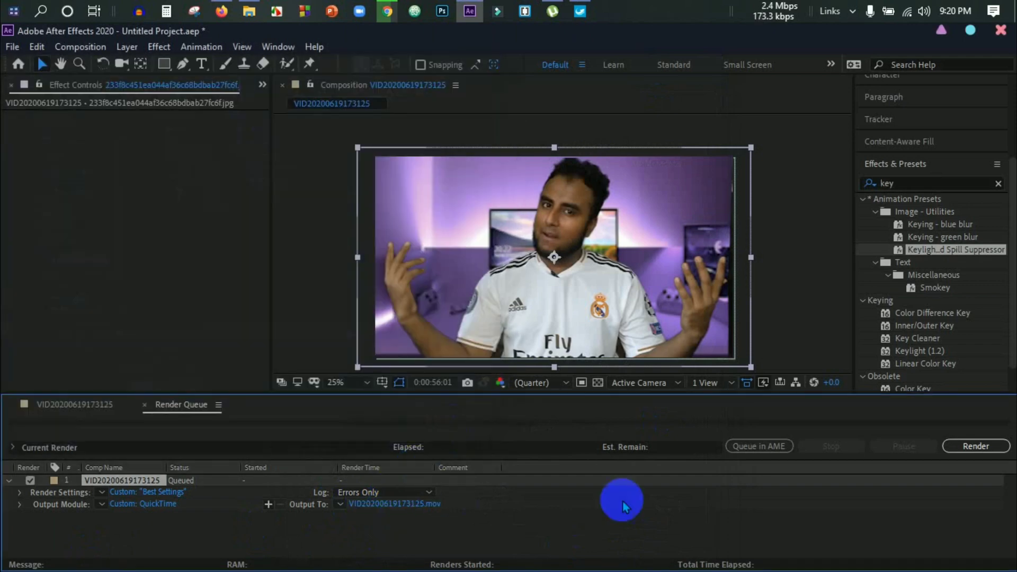
Start the render to VID20200619173125.mov, allowing the existing file to be overwritten.
click(981, 446)
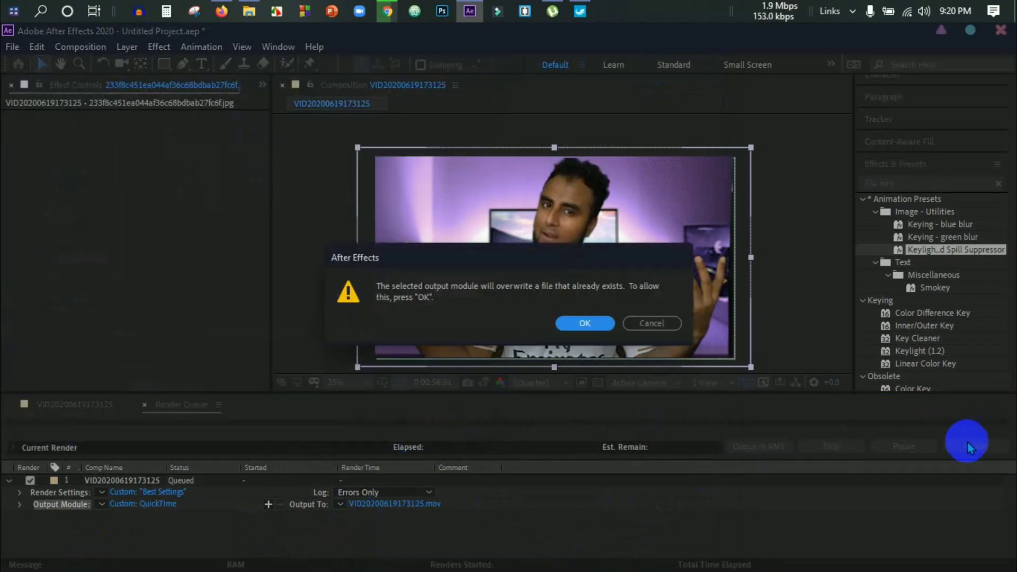
click(587, 324)
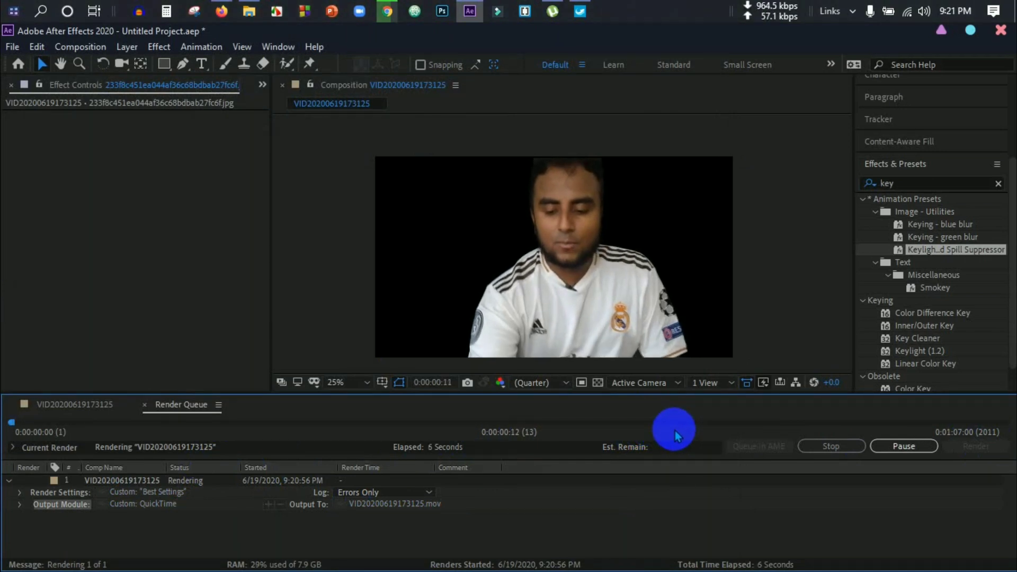
Dismiss the PotPlayer error and play intro.mp4 full screen in PotPlayer.
key(alt+Tab)
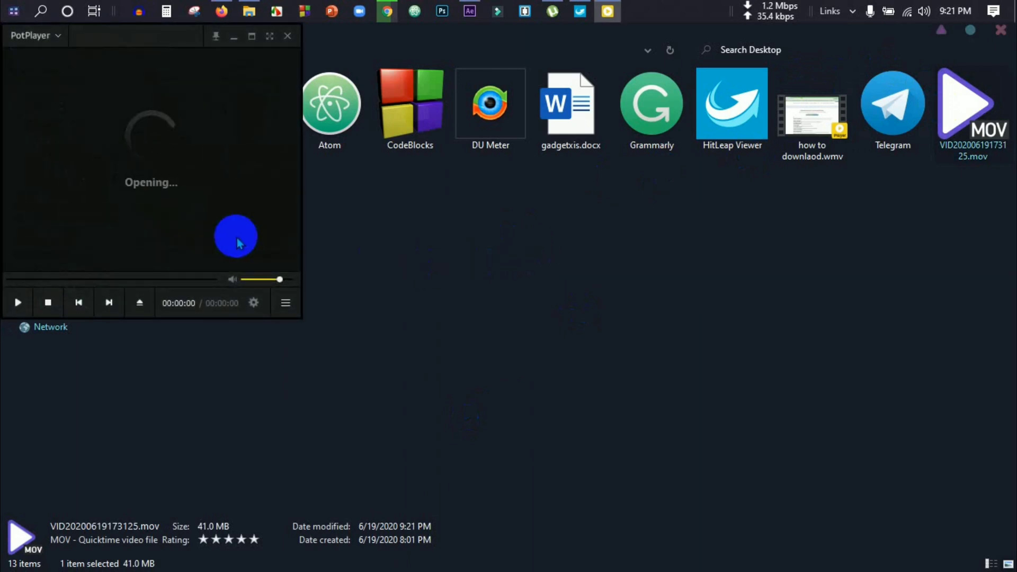
click(354, 178)
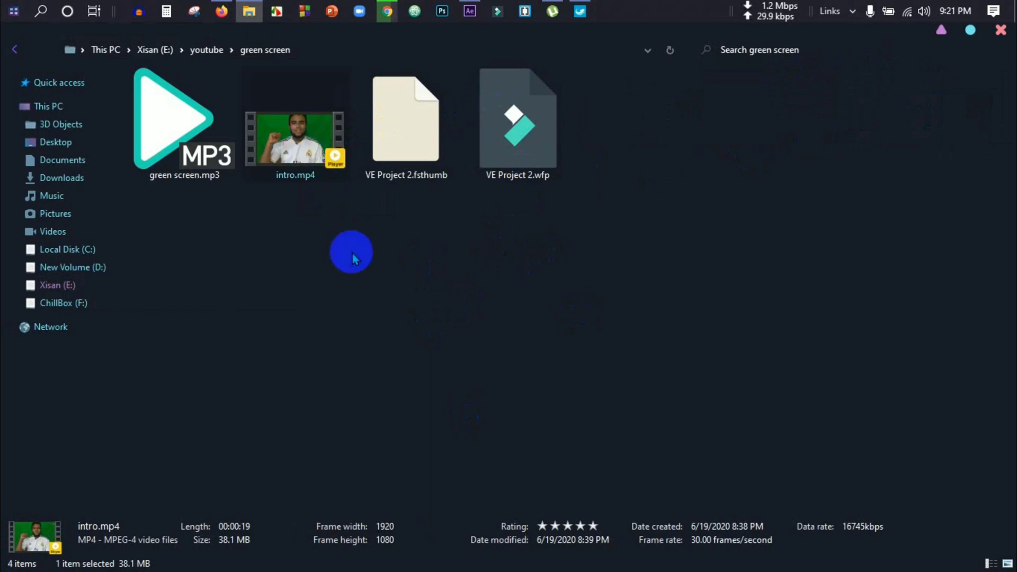
key(Return)
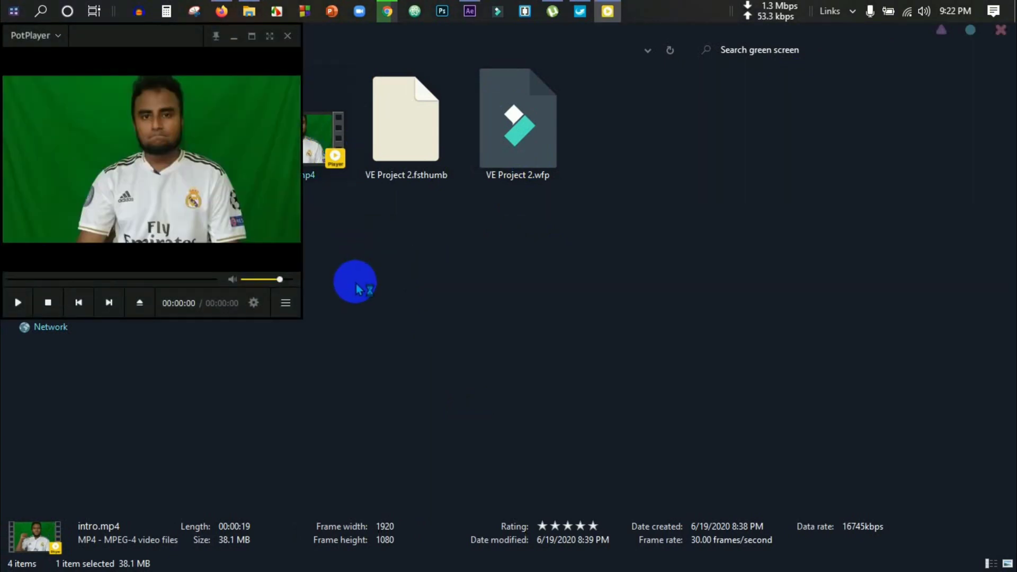
key(Return)
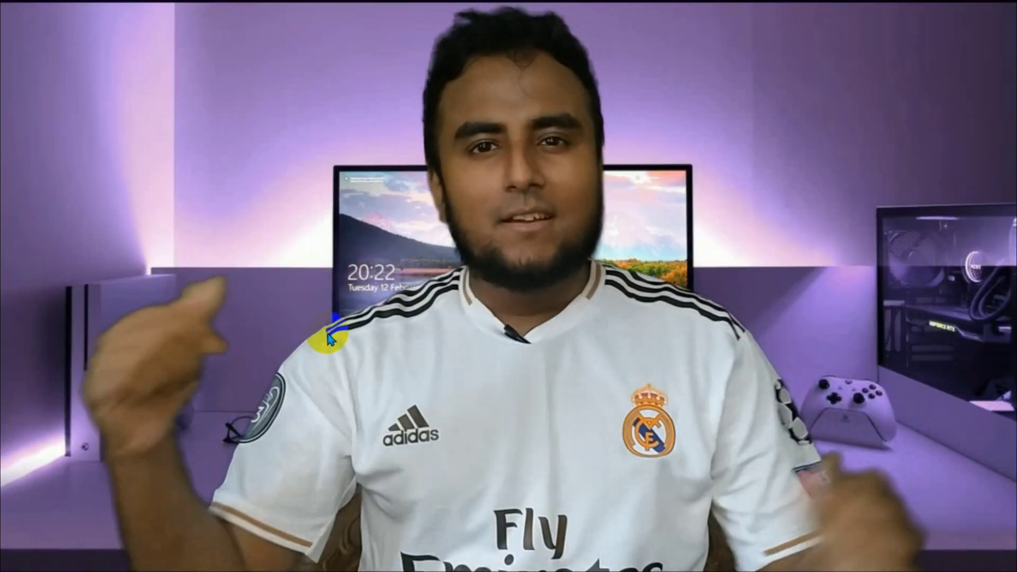
click(328, 341)
click(328, 334)
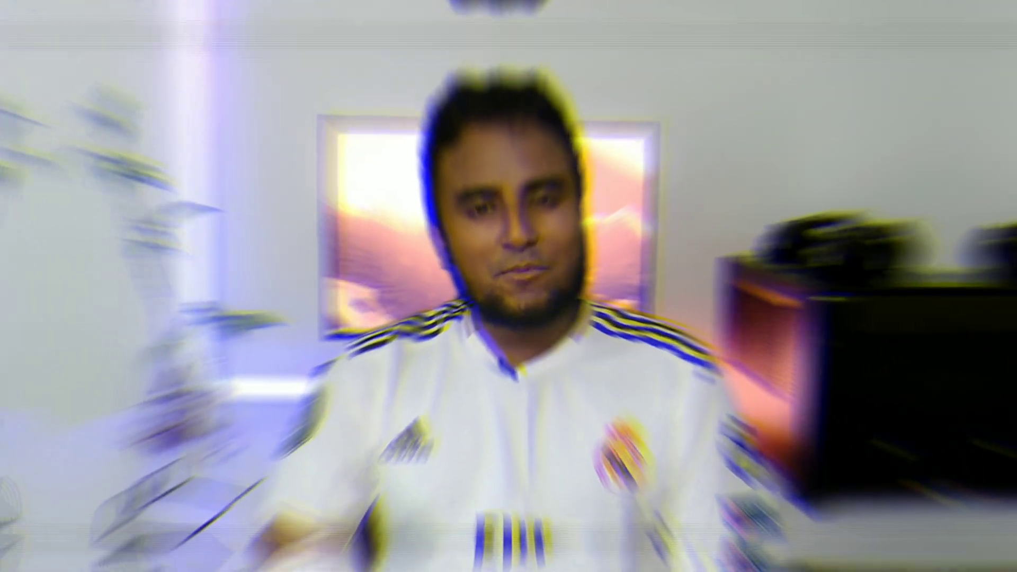